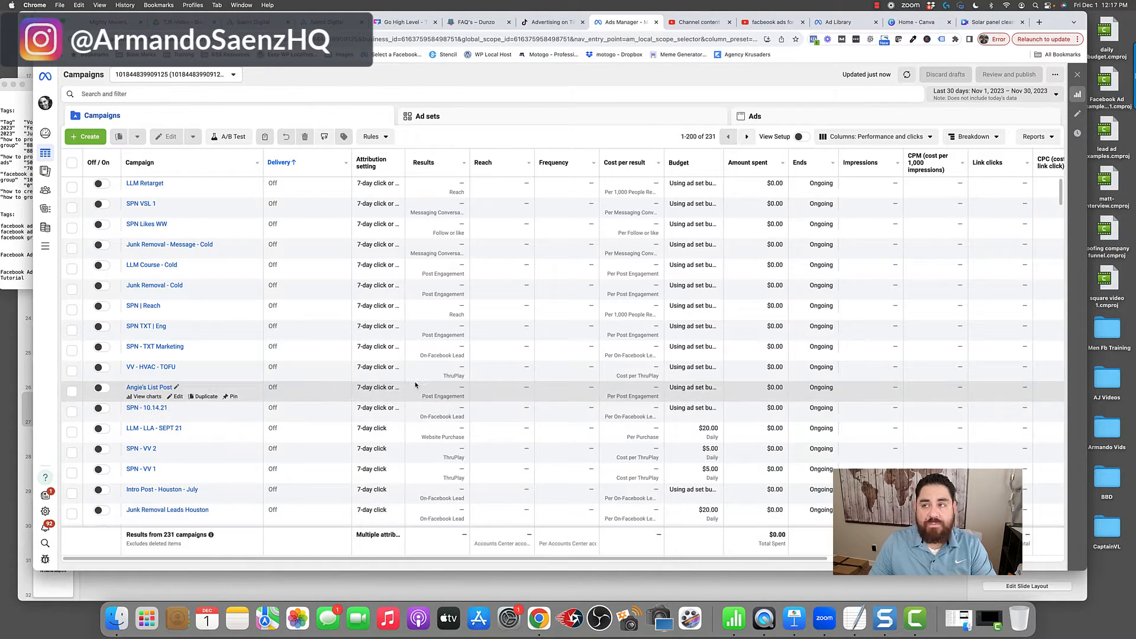
# - Create a new auction campaign with the Engagement objective
pyautogui.click(92, 141)
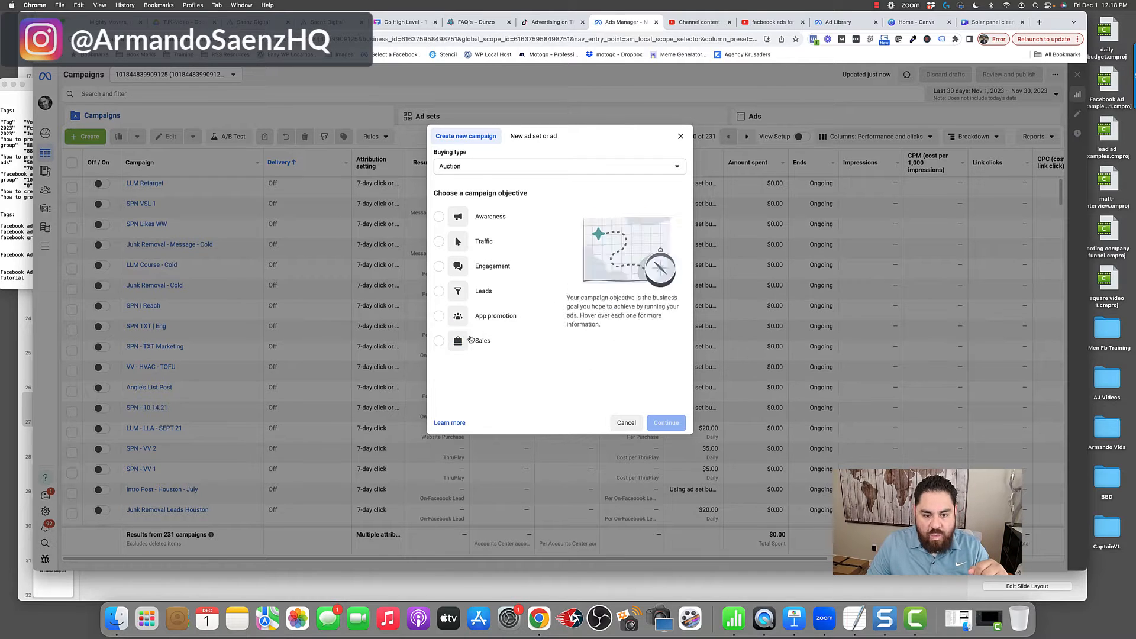
pyautogui.click(439, 268)
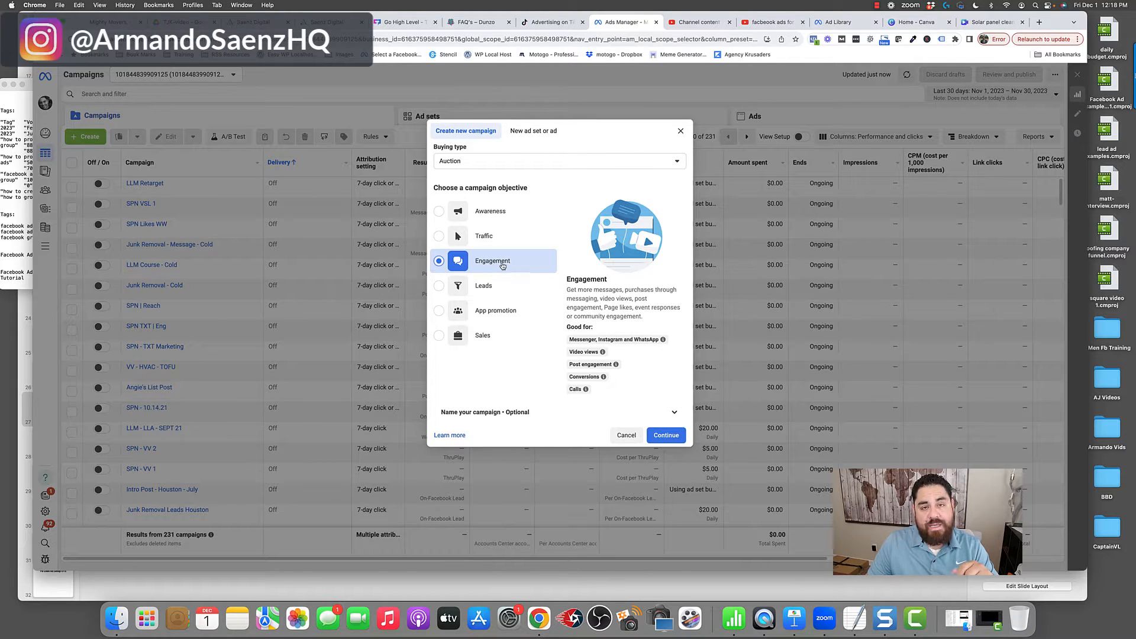
pyautogui.click(654, 437)
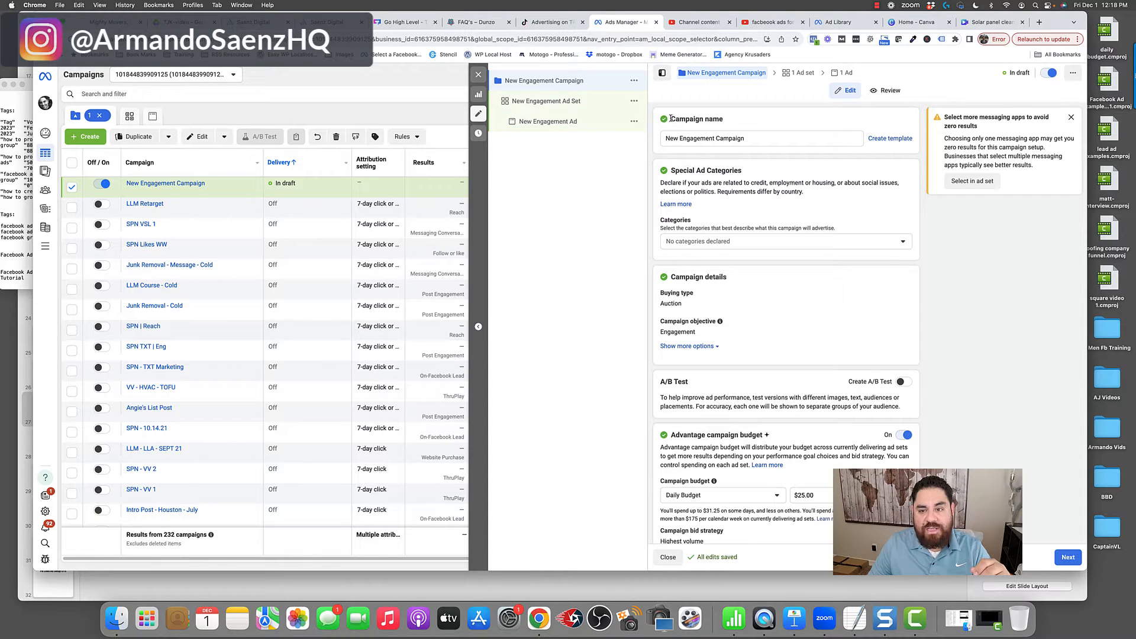
# - Name the campaign "Austin Tx _ solar celaning"
pyautogui.moveTo(670, 118); pyautogui.dragTo(716, 119)
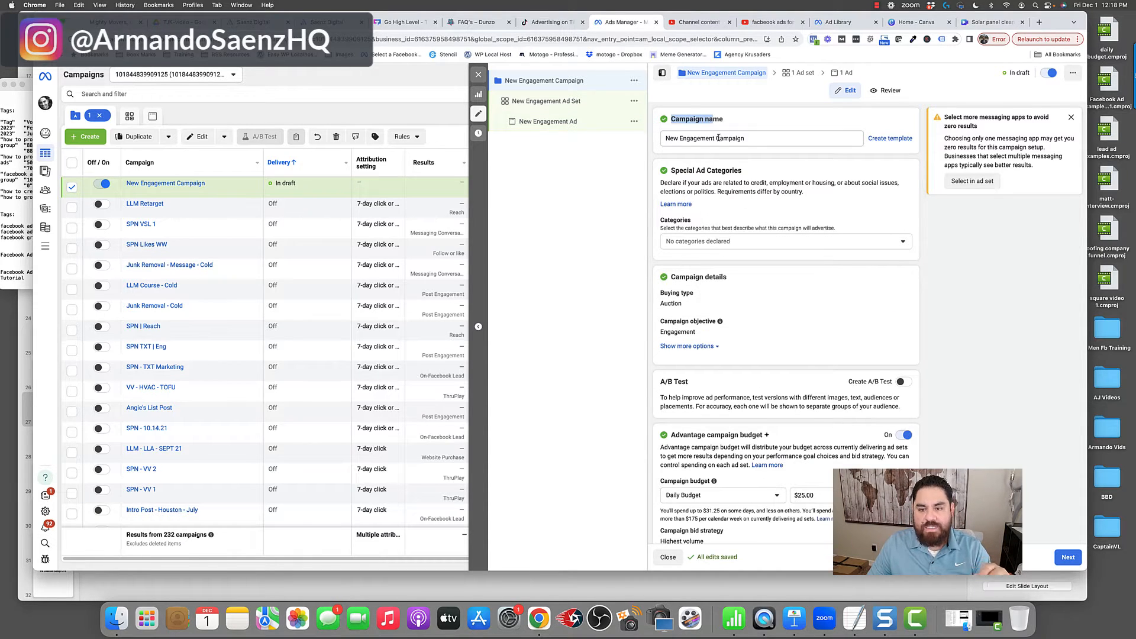
pyautogui.moveTo(757, 138); pyautogui.dragTo(644, 138)
pyautogui.write('Austin')
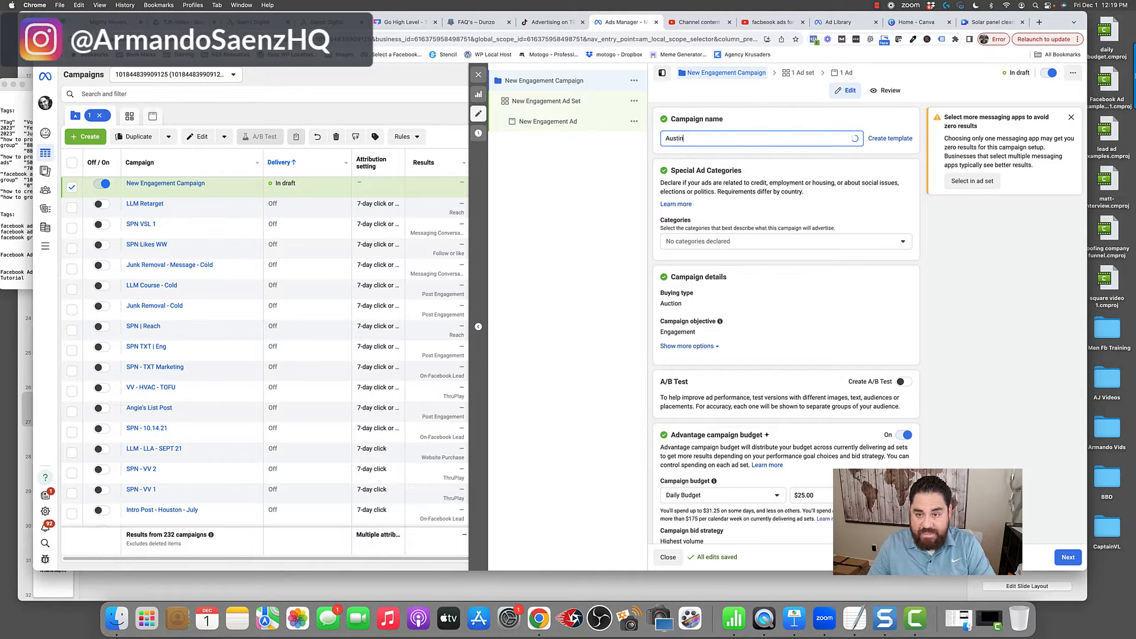
pyautogui.write(' Tx _')
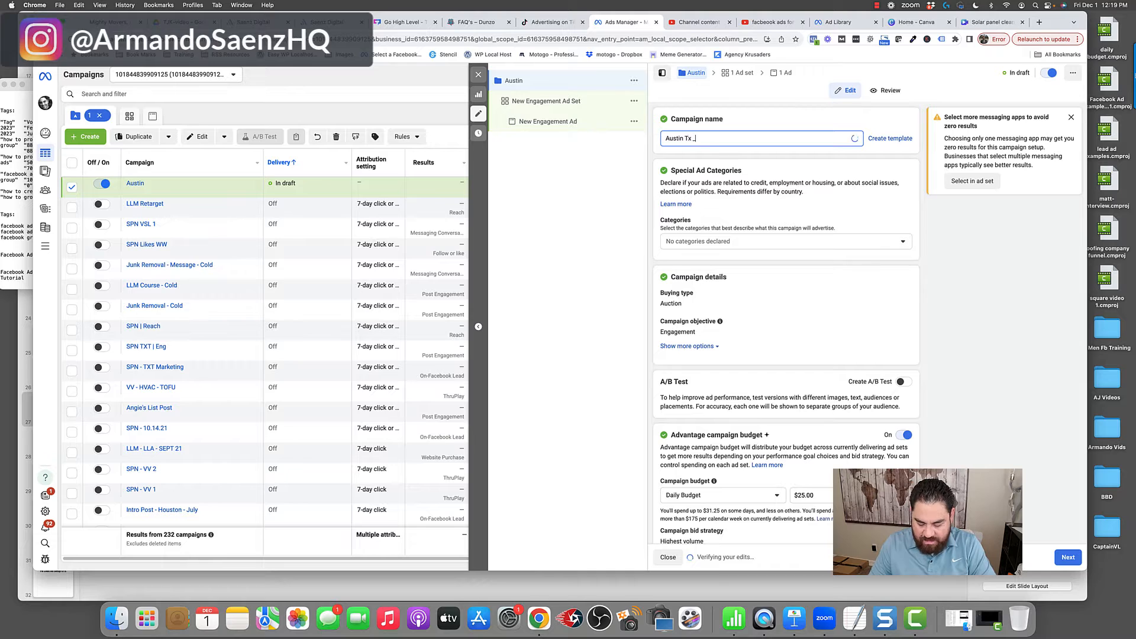
pyautogui.write(' solar celaning')
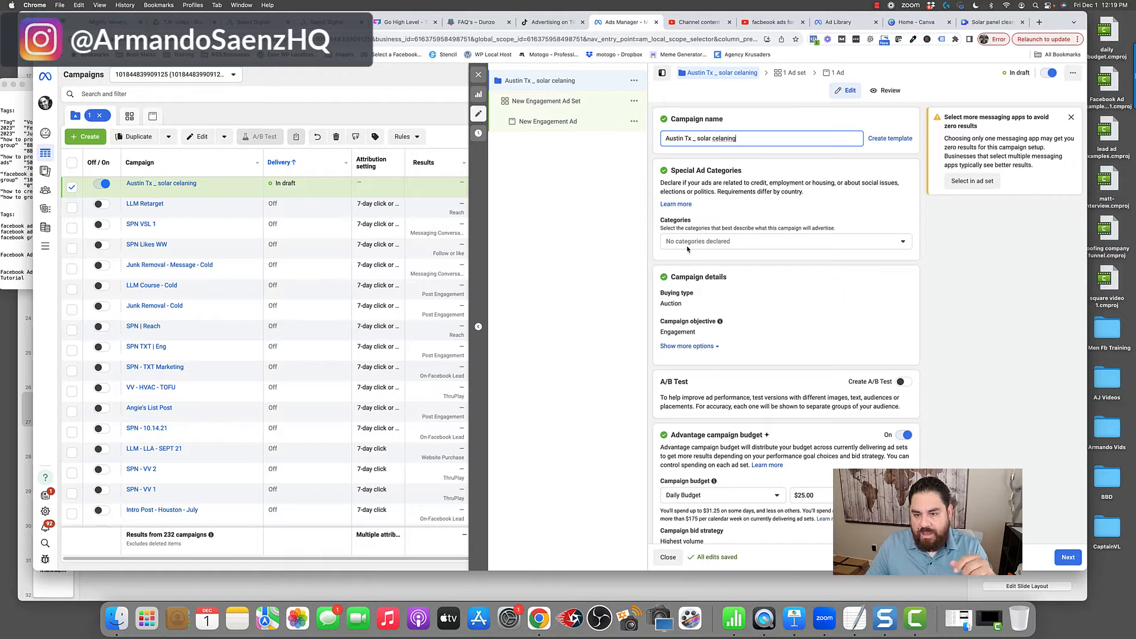
# - Look through the special ad category choices without declaring any category
pyautogui.scroll(-2, 687, 249)
pyautogui.moveTo(671, 134); pyautogui.dragTo(741, 134)
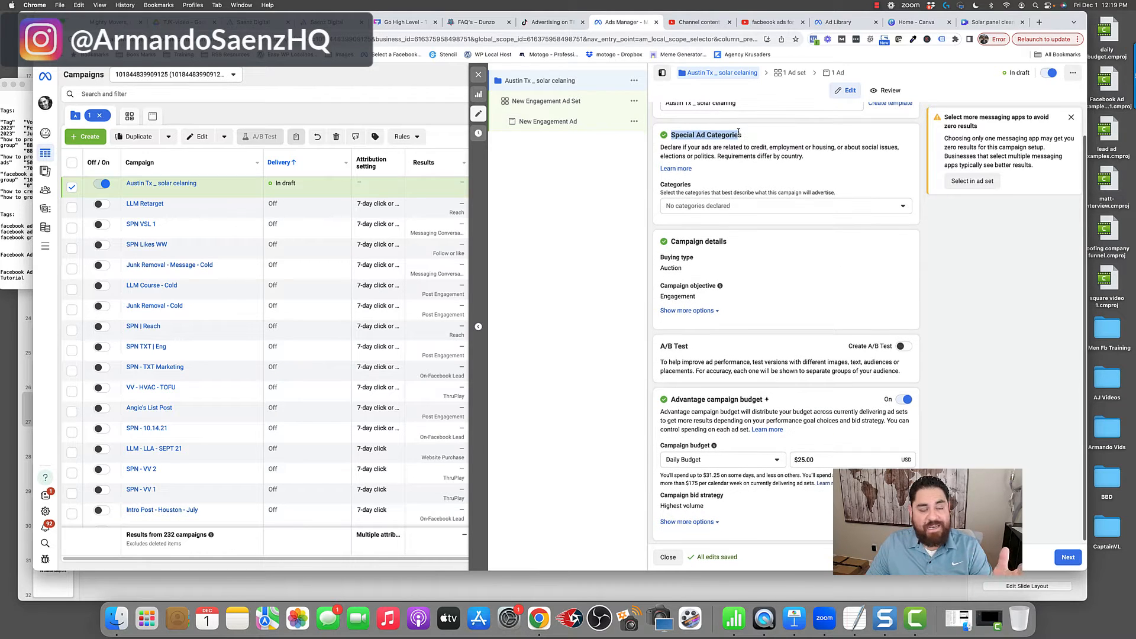
pyautogui.click(751, 206)
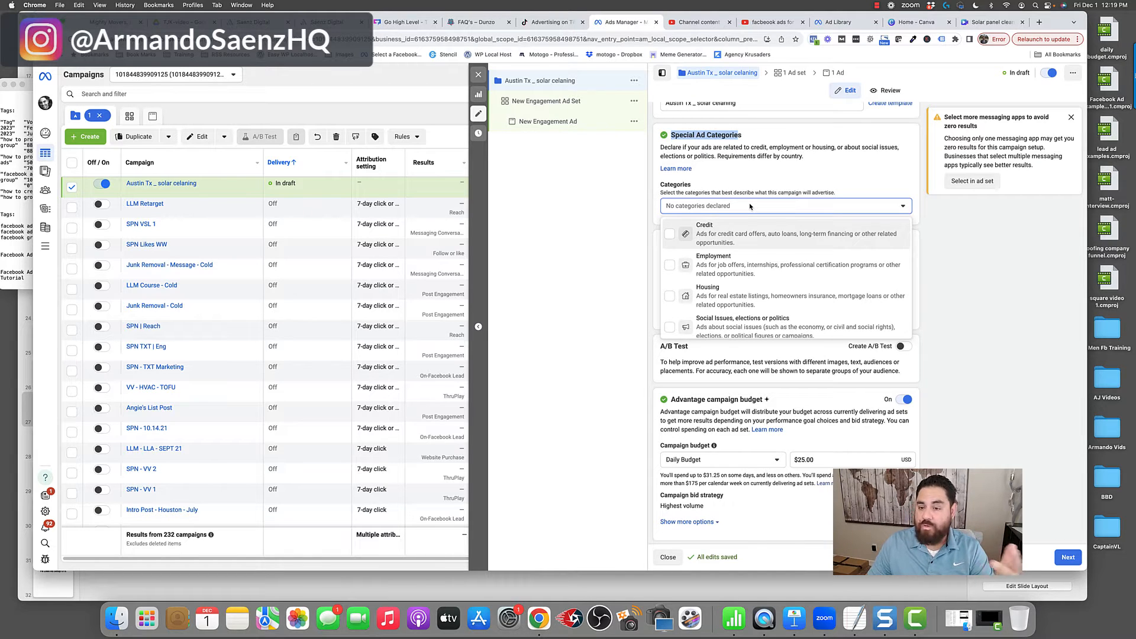
pyautogui.click(751, 206)
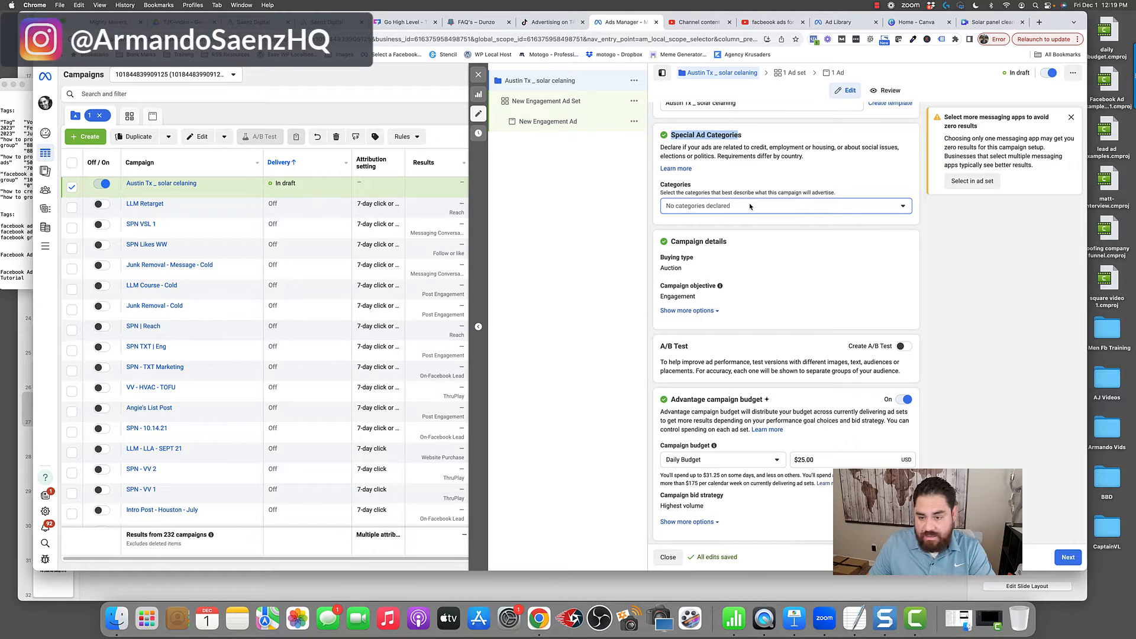
# - Turn off the Advantage campaign budget for this campaign
pyautogui.scroll(-1, 753, 284)
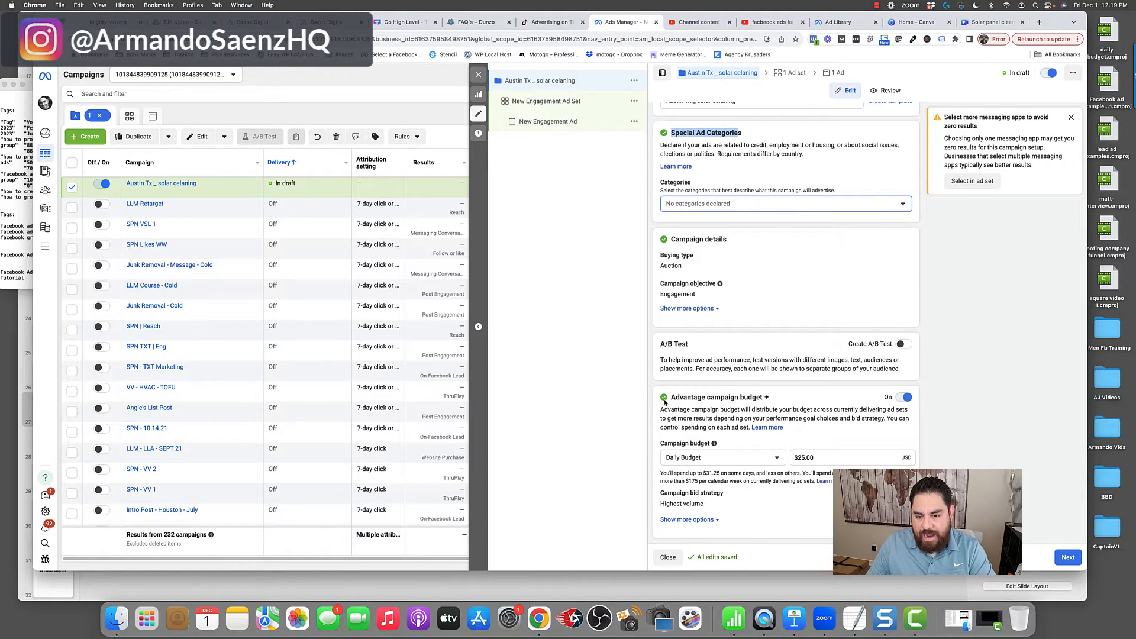
pyautogui.moveTo(668, 400); pyautogui.dragTo(765, 400)
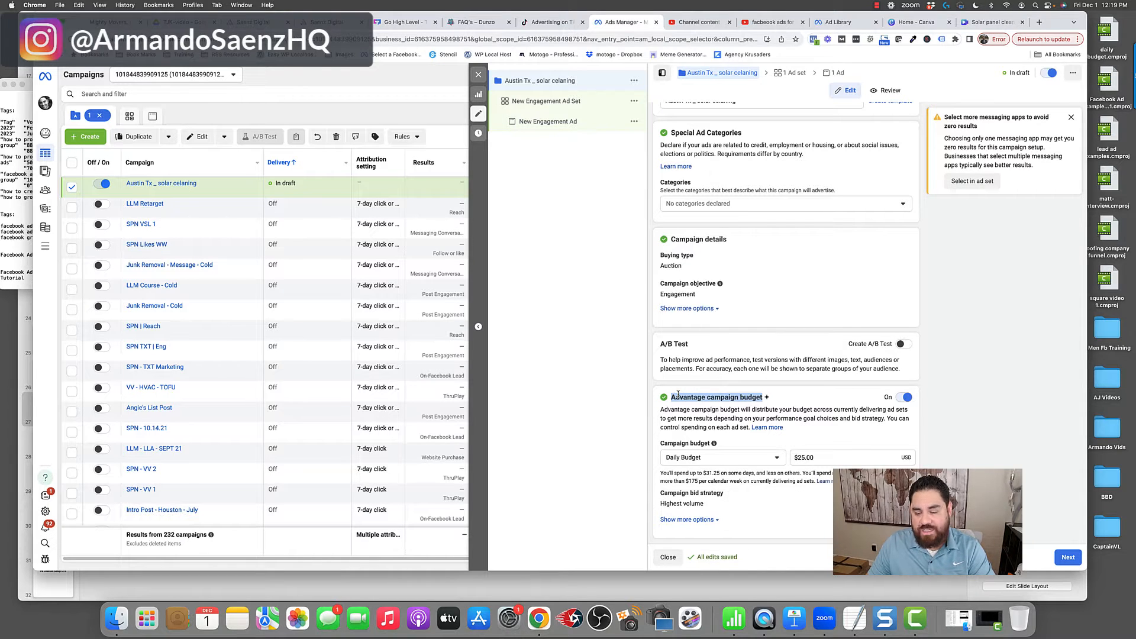
pyautogui.click(905, 398)
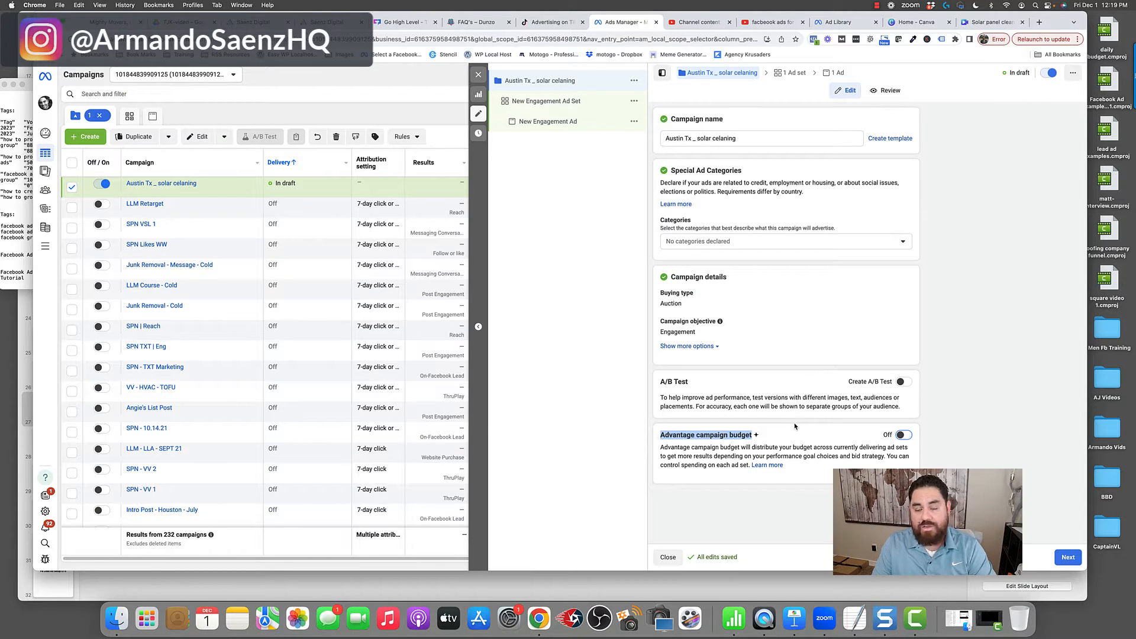
# - Open the campaign's ad set and rename it "Solar"
pyautogui.click(525, 102)
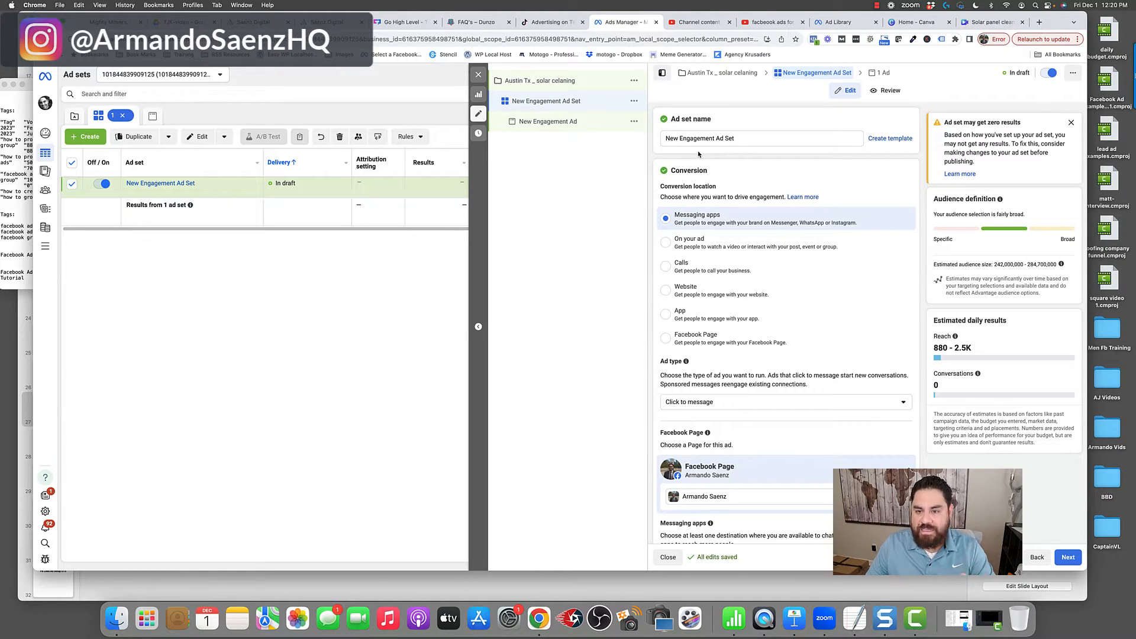
pyautogui.moveTo(744, 139); pyautogui.dragTo(659, 125)
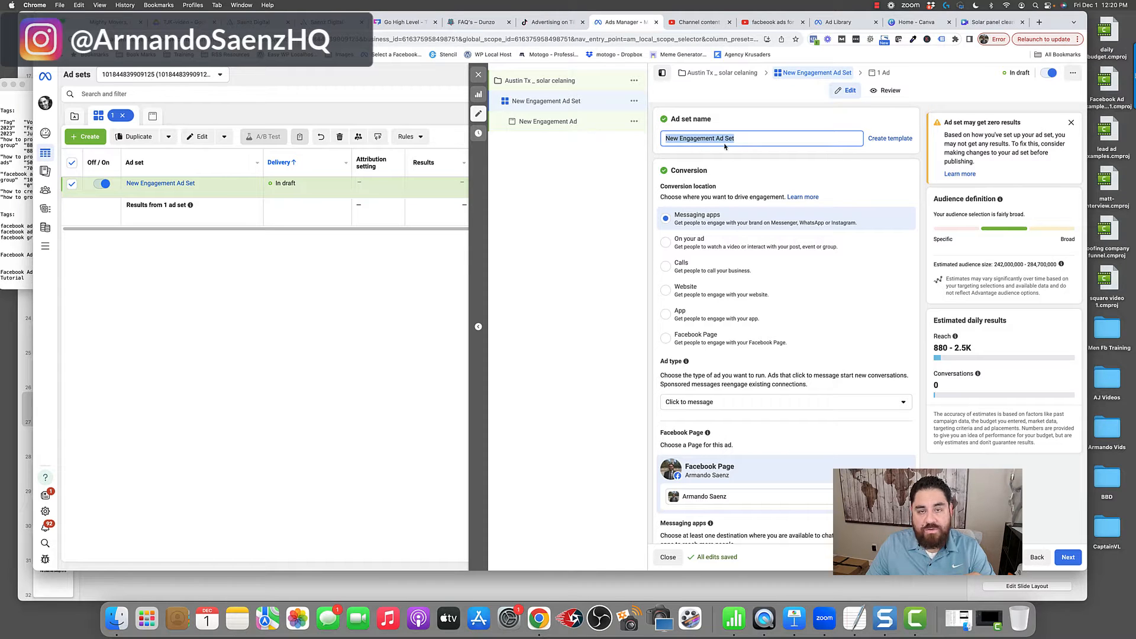
pyautogui.write('Solar')
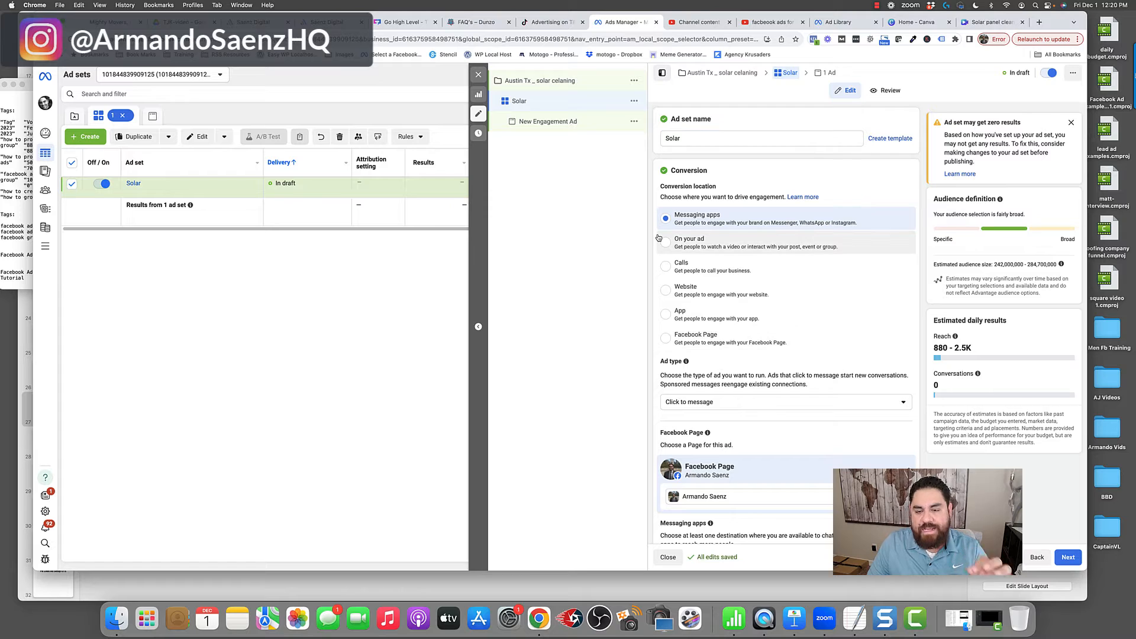
# - Review the ad set's conversion settings and the available ad types, keeping Click to message
pyautogui.click(675, 182)
pyautogui.moveTo(672, 171); pyautogui.dragTo(708, 171)
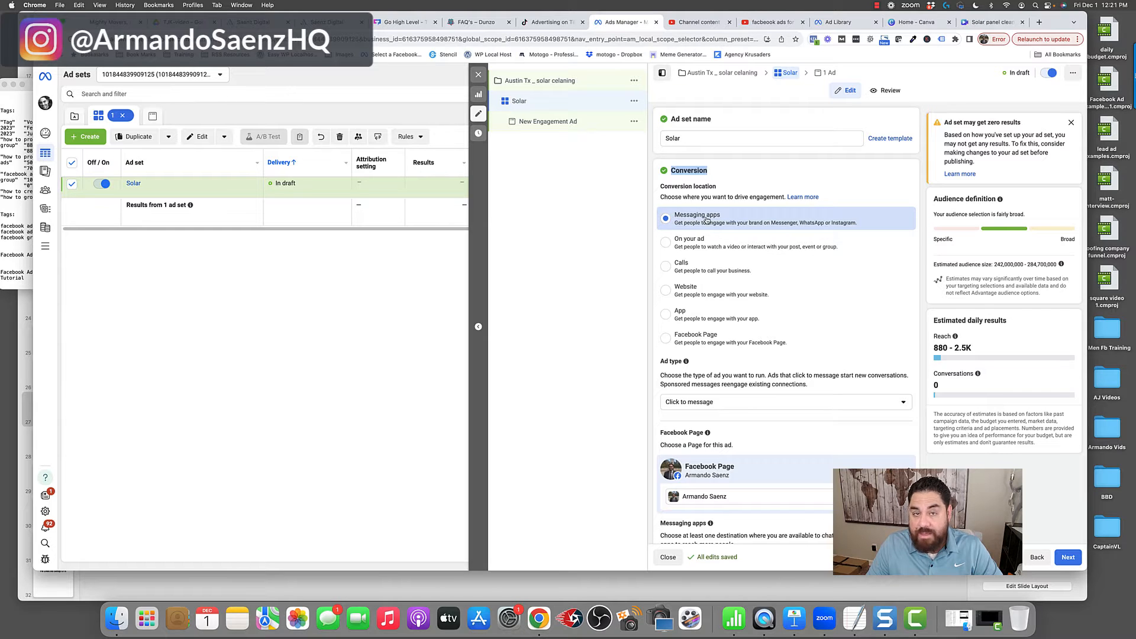
pyautogui.scroll(-3, 706, 220)
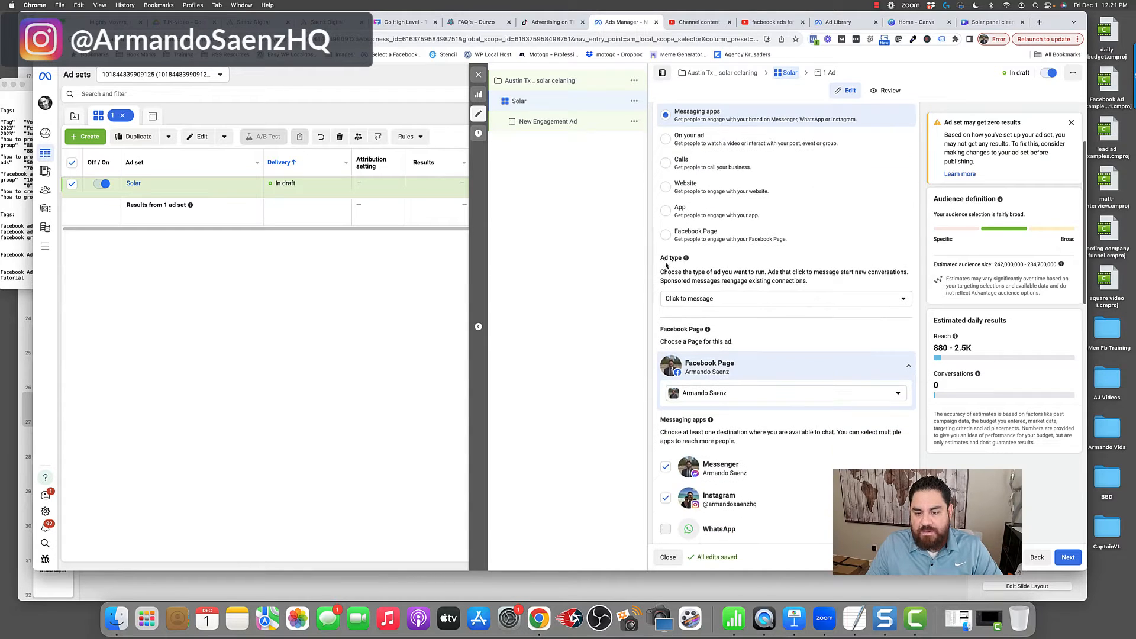
pyautogui.click(673, 302)
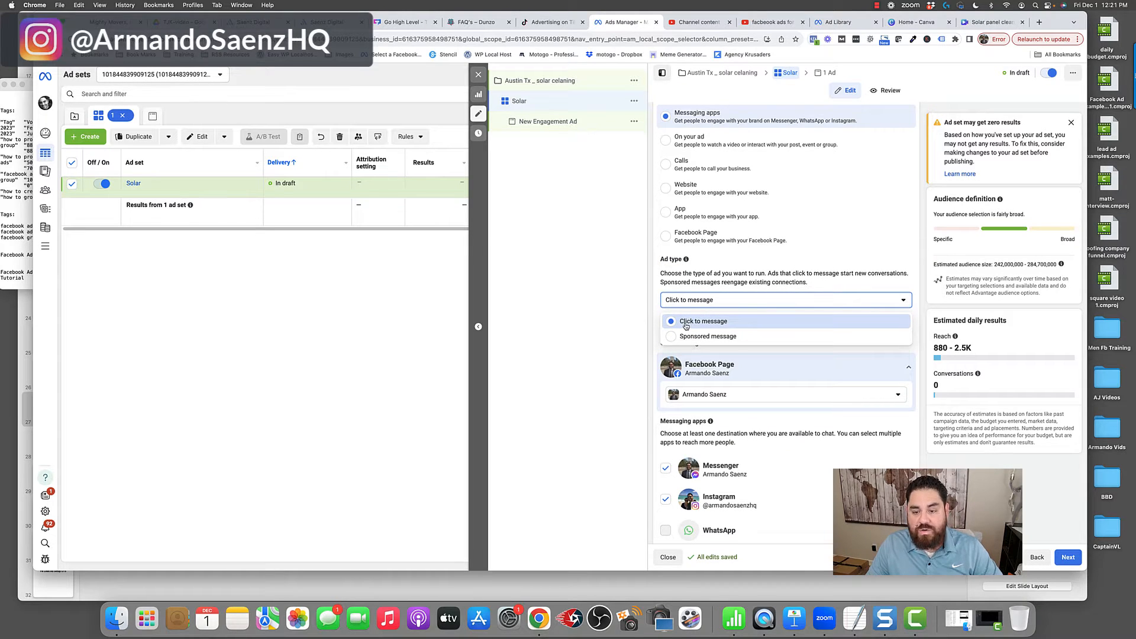
pyautogui.click(657, 296)
# - Deselect Instagram as a messaging destination, leaving only Messenger selected
pyautogui.scroll(-2, 657, 296)
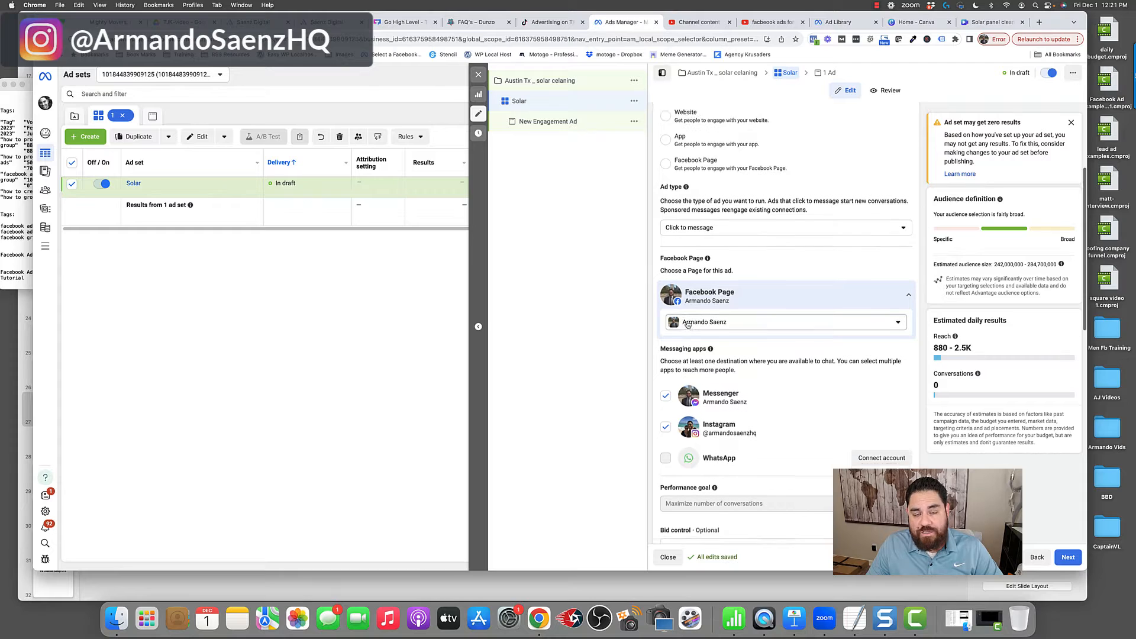
pyautogui.scroll(-1, 687, 325)
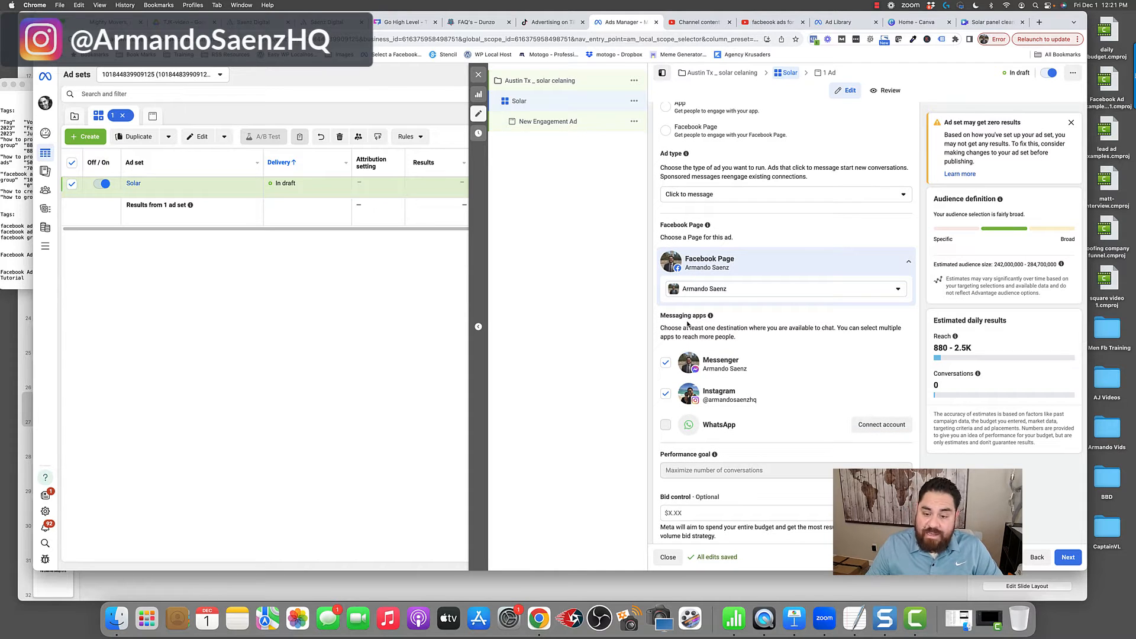
pyautogui.scroll(-2, 704, 344)
pyautogui.scroll(-5, 720, 361)
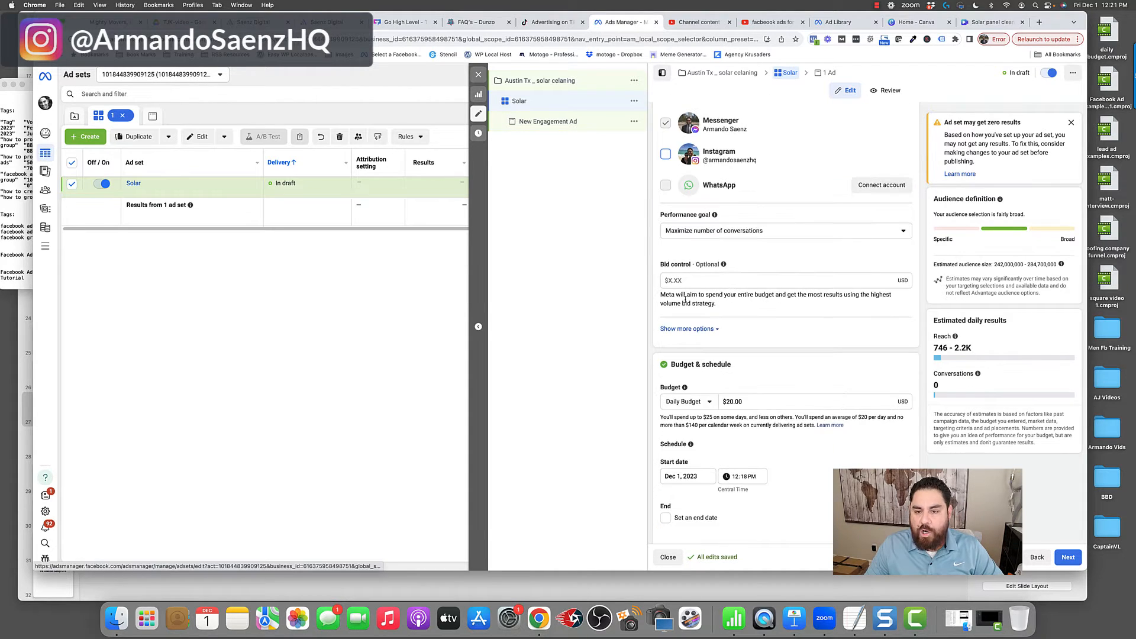
# - Check the performance goal choices, keep Maximize number of conversations, and reveal the additional charging and delivery options
pyautogui.click(697, 231)
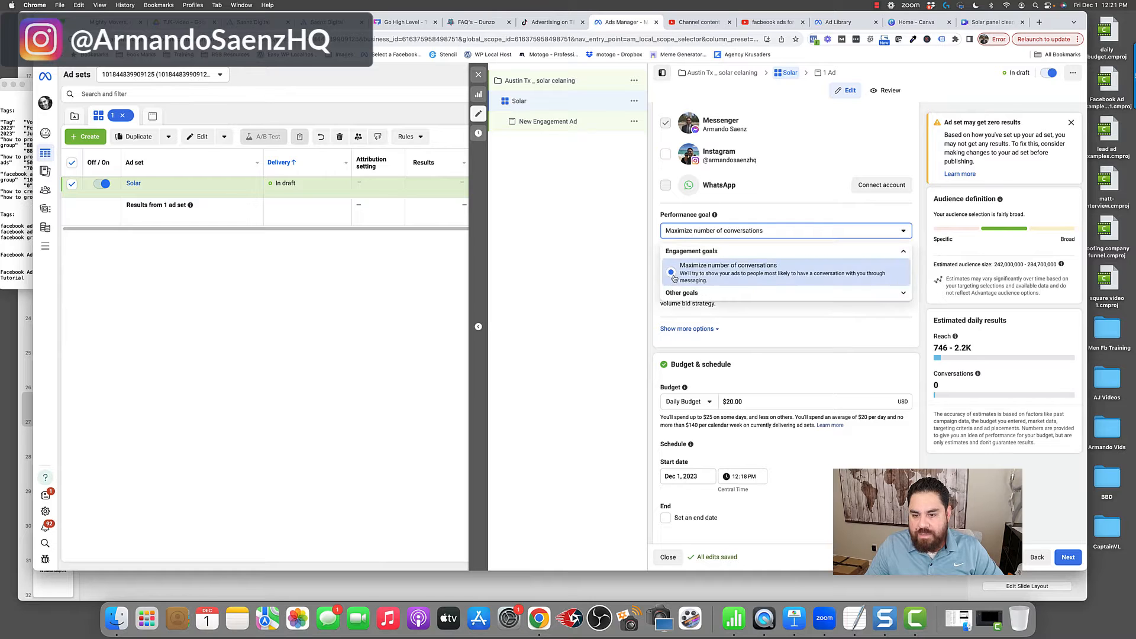
pyautogui.scroll(-1, 681, 278)
pyautogui.click(659, 296)
pyautogui.click(682, 326)
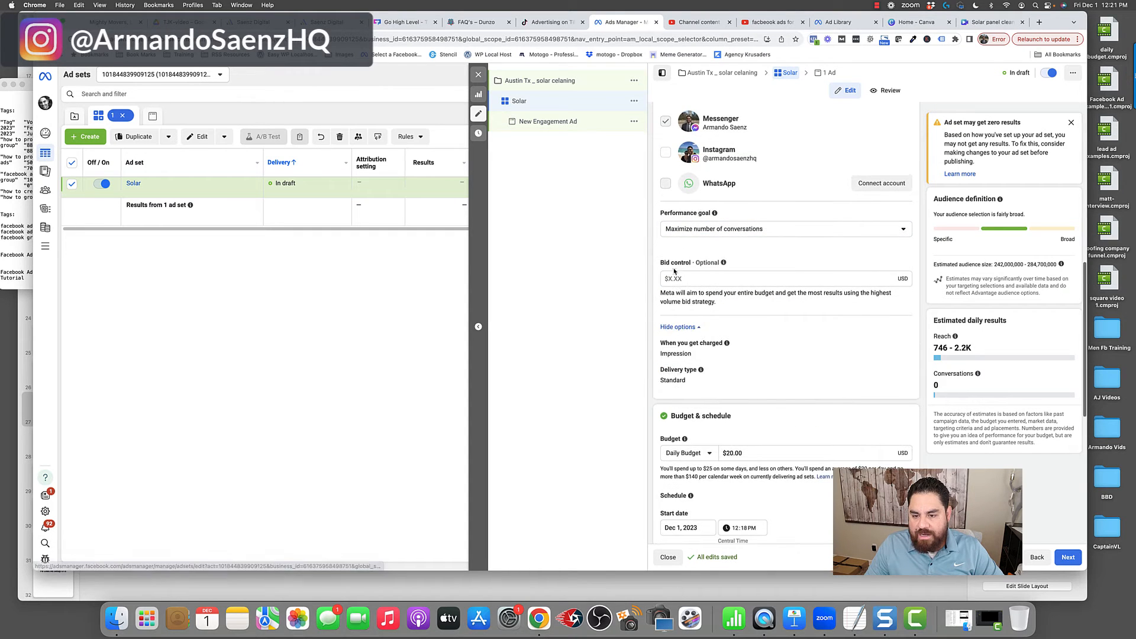
pyautogui.scroll(-2, 695, 279)
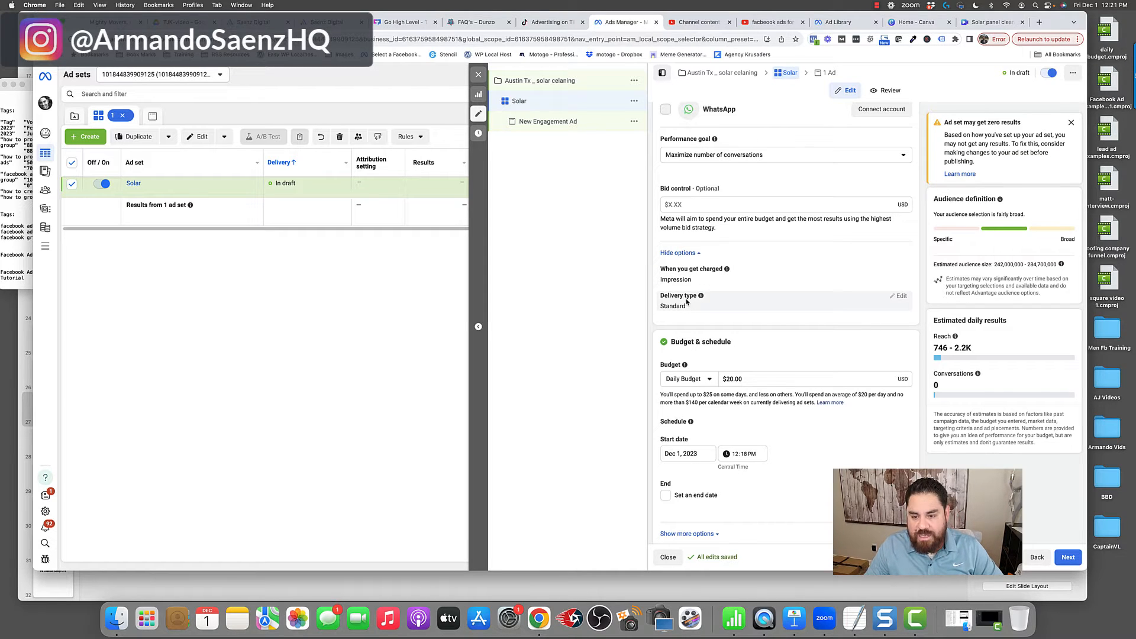
# - Review the ad set's budget and schedule settings and open the daily budget amount for editing
pyautogui.scroll(-4, 687, 301)
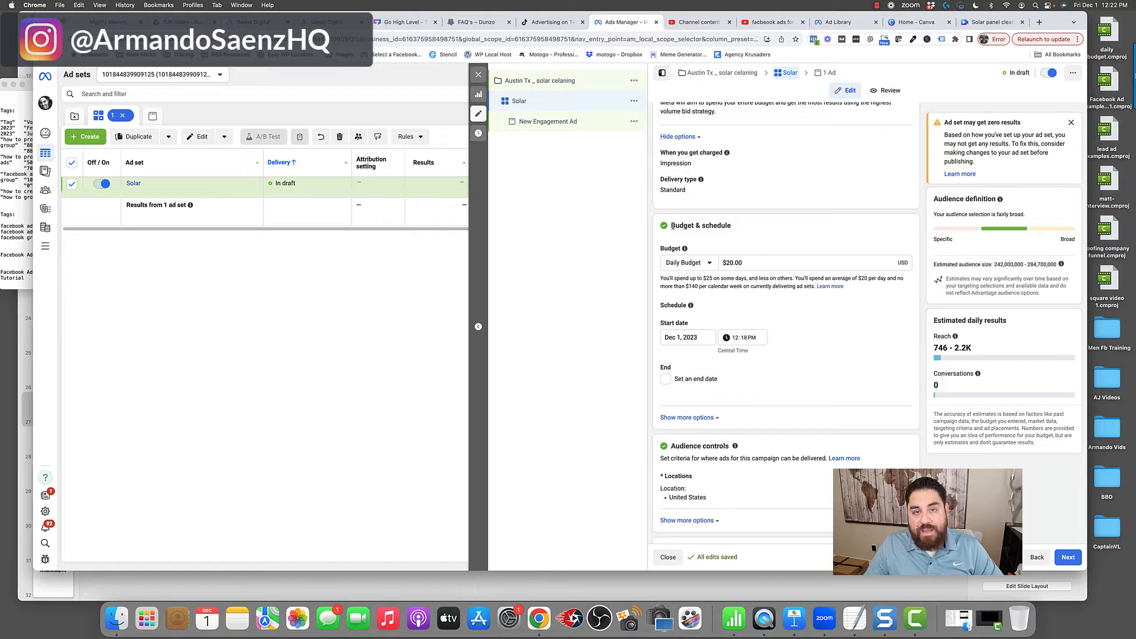
pyautogui.moveTo(672, 225); pyautogui.dragTo(722, 224)
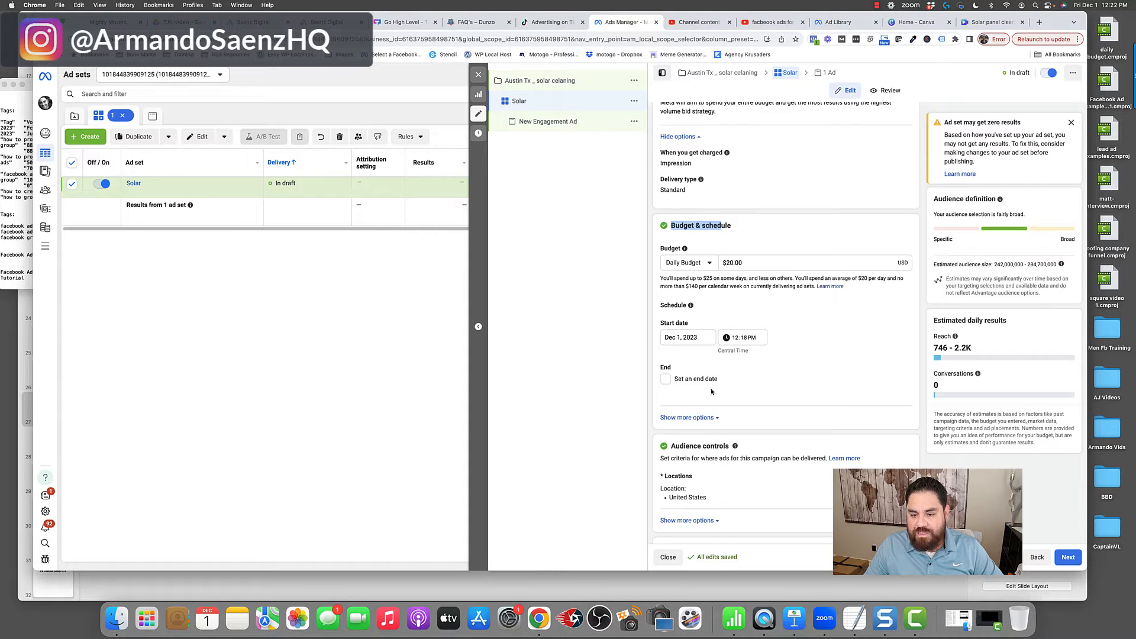
pyautogui.scroll(-1, 815, 314)
pyautogui.click(745, 247)
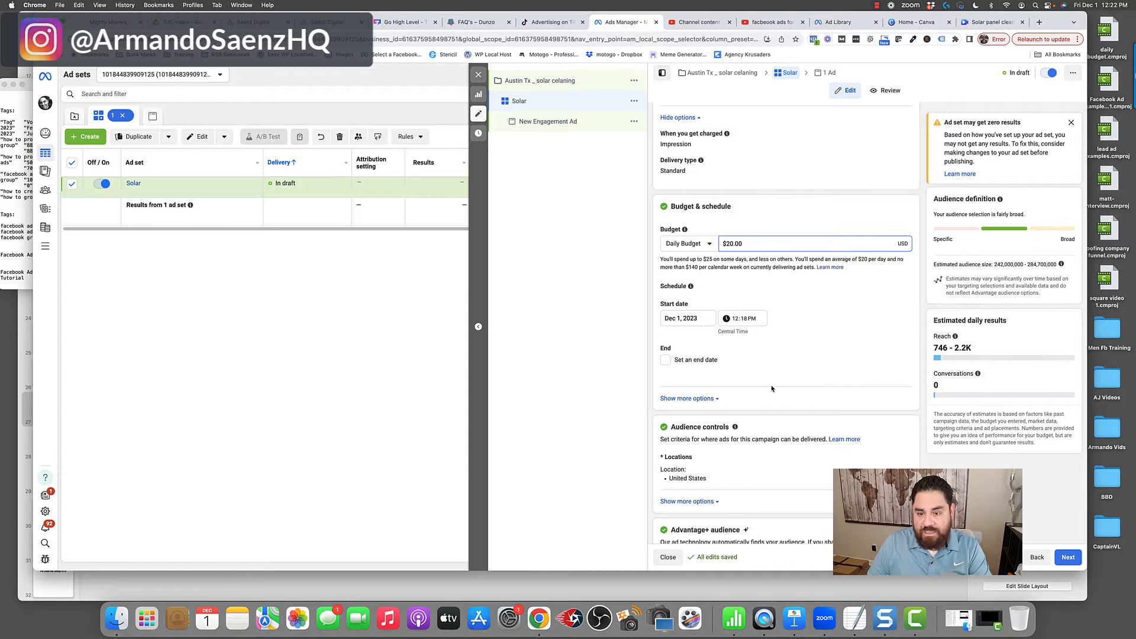
# - Expand the audience controls to examine the age, excluded audience and language options
pyautogui.scroll(-5, 770, 384)
pyautogui.click(710, 379)
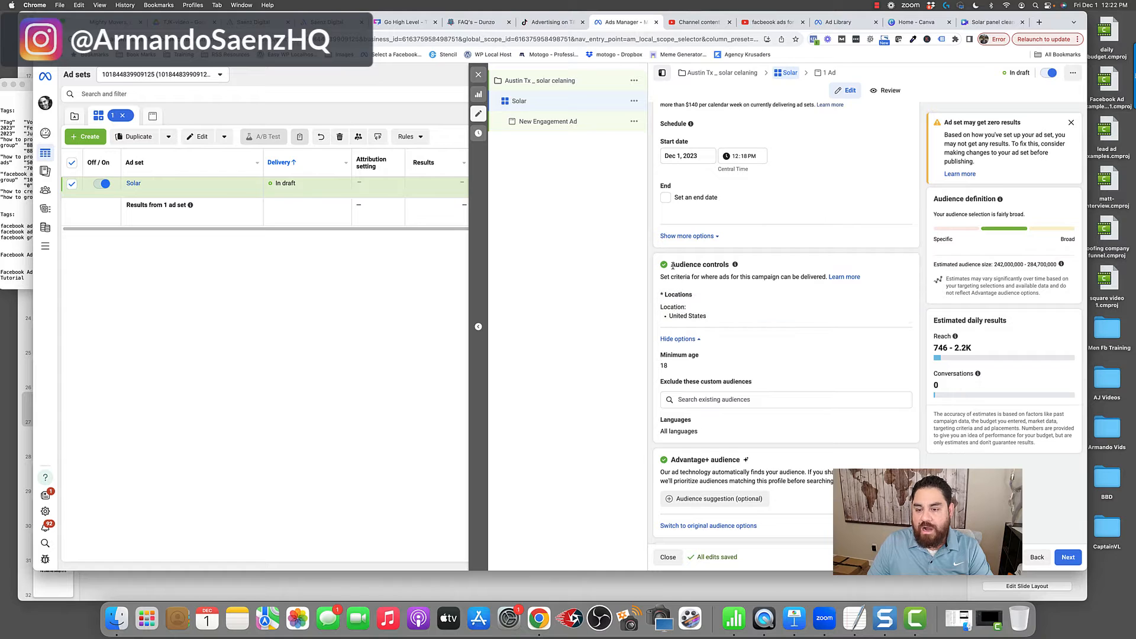
pyautogui.moveTo(673, 266); pyautogui.dragTo(716, 265)
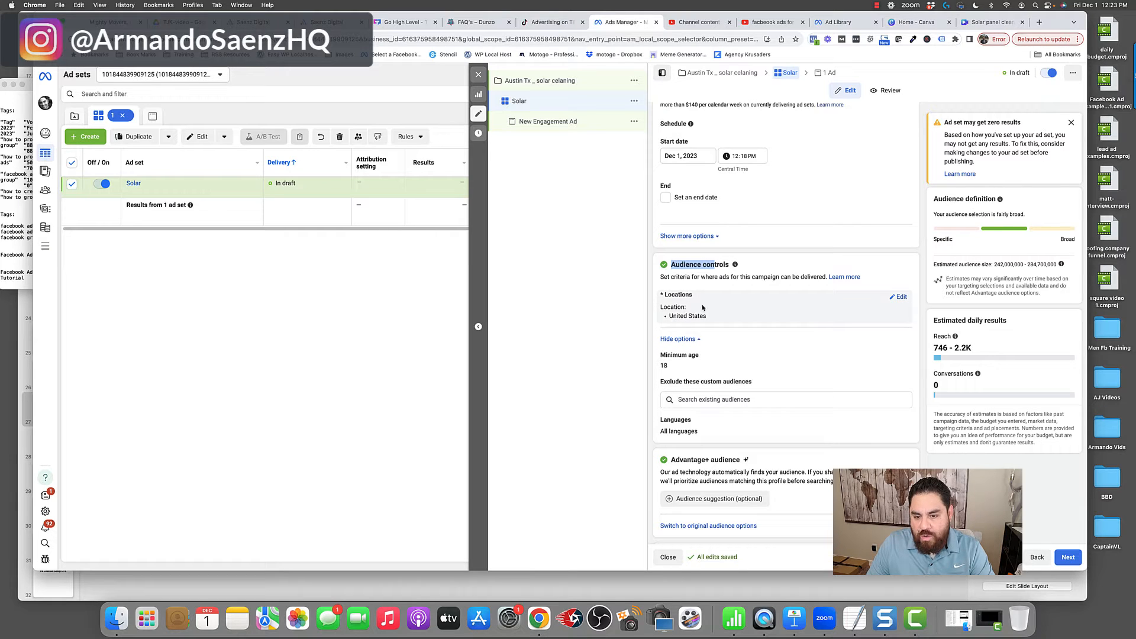
# - Edit the audience location and replace United States with the city of Austin, Texas
pyautogui.moveTo(666, 295); pyautogui.dragTo(692, 295)
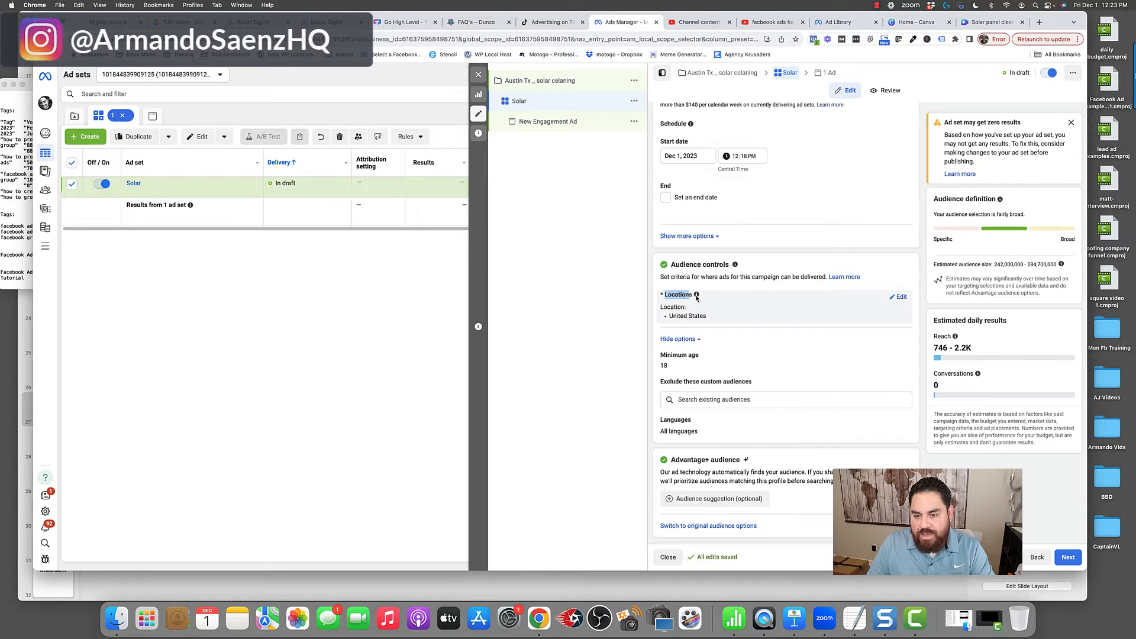
pyautogui.click(897, 298)
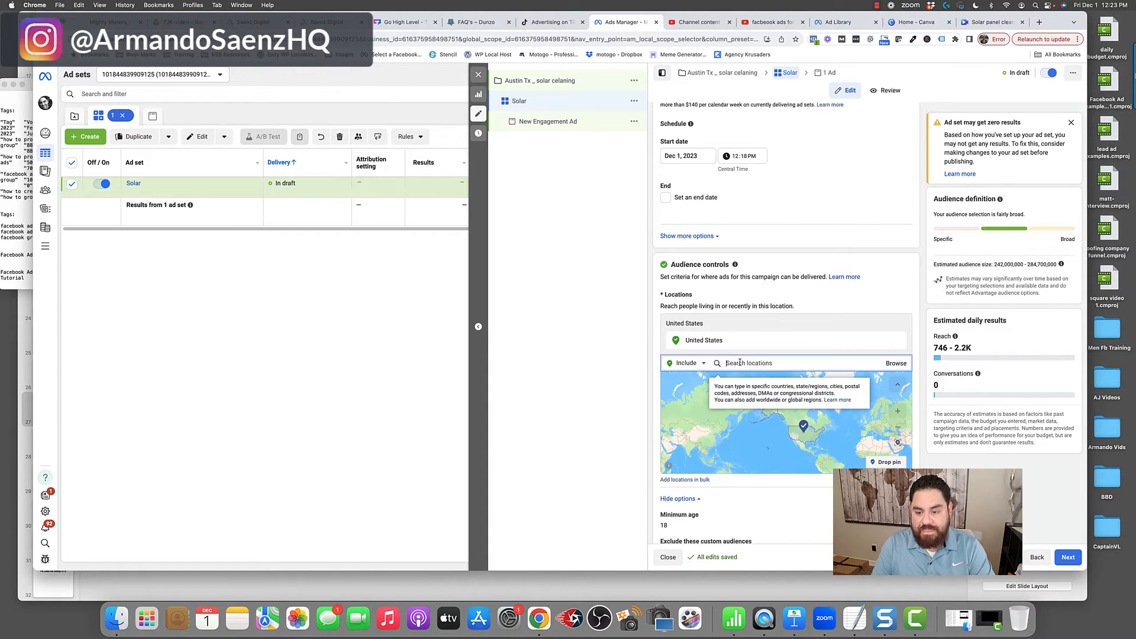
pyautogui.write('Ausrtin')
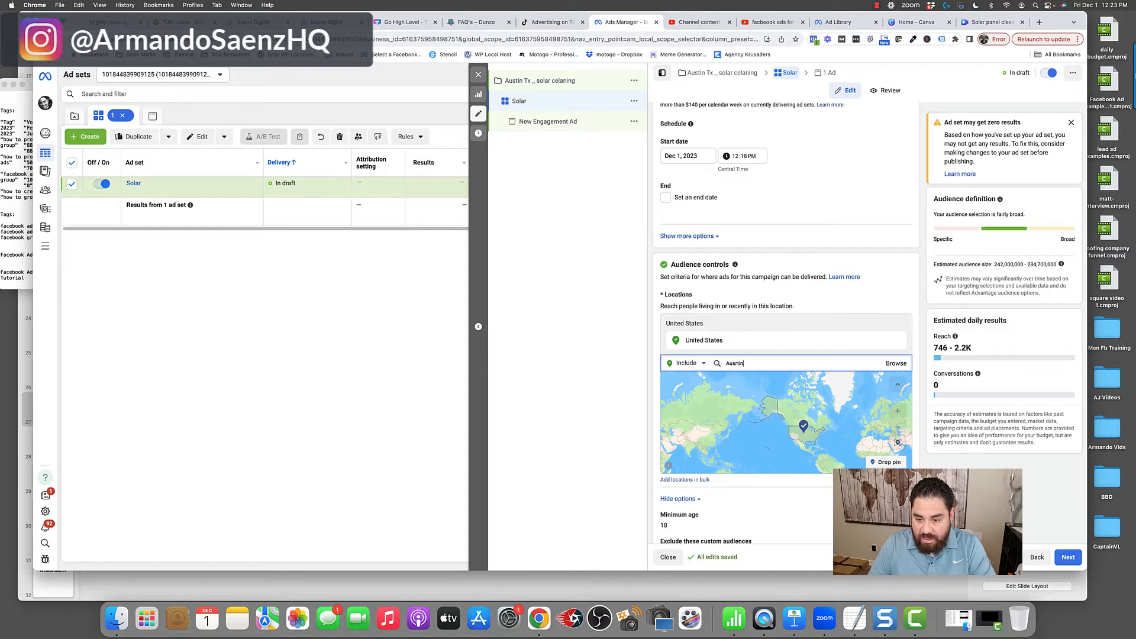
pyautogui.press('BackSpace')
pyautogui.press('BackSpace')
pyautogui.write('t')
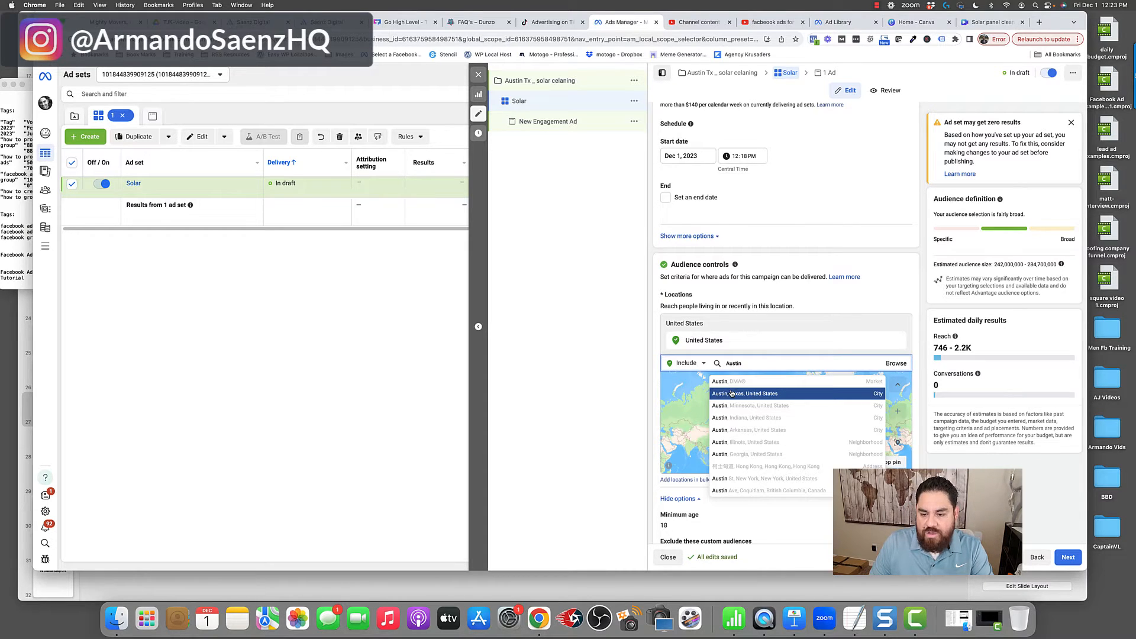
pyautogui.click(731, 393)
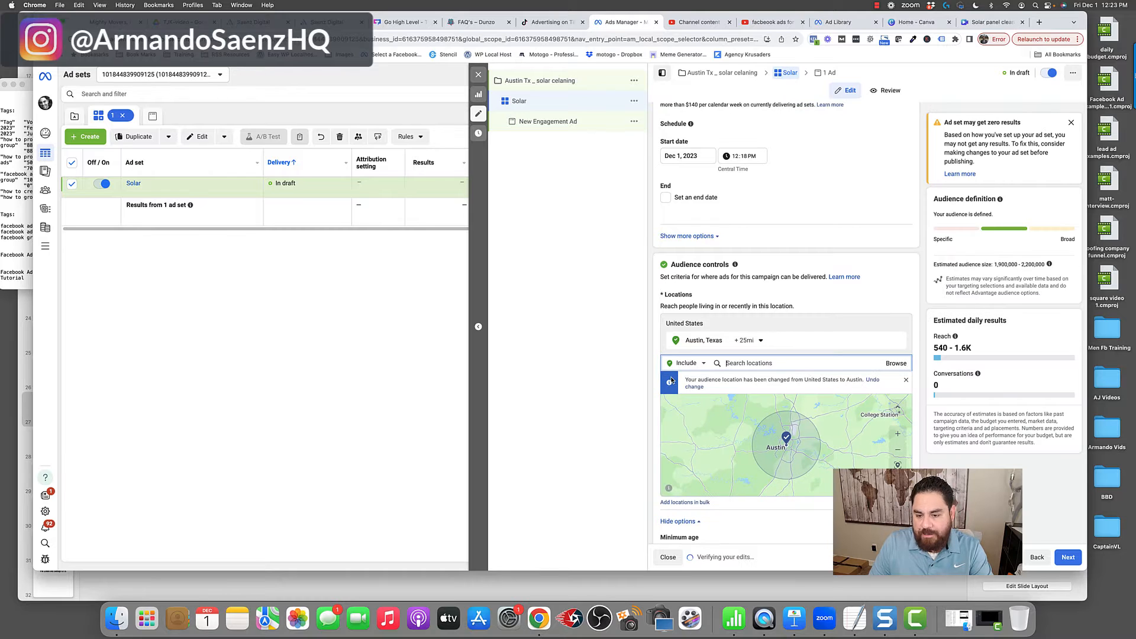
# - Check the radius options for the Austin, Texas audience location
pyautogui.scroll(-2, 672, 380)
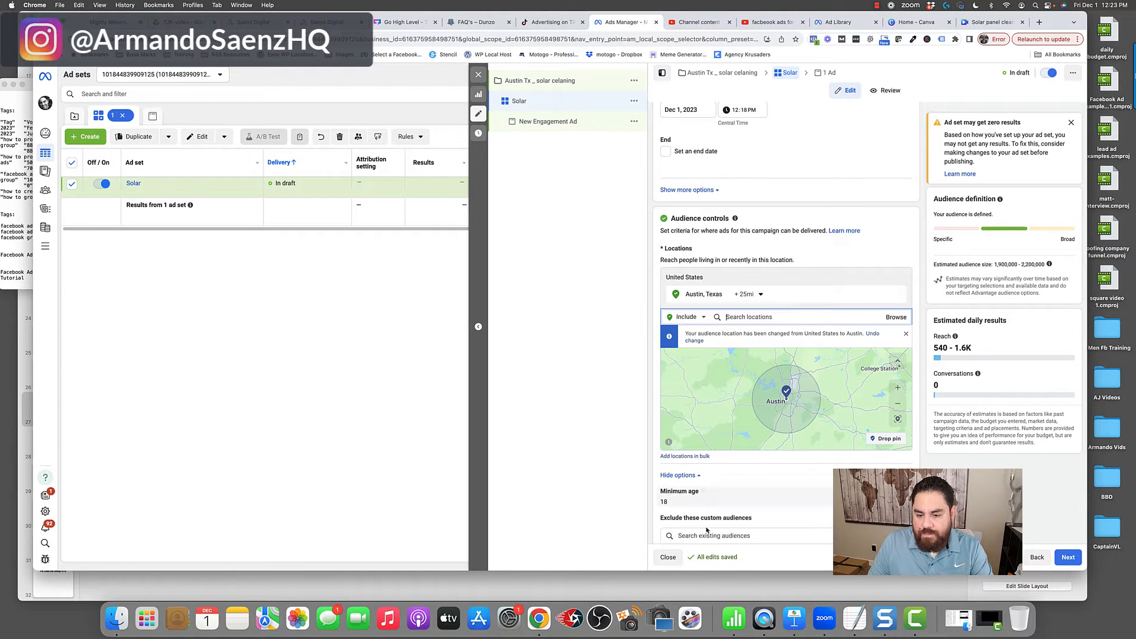
pyautogui.click(760, 296)
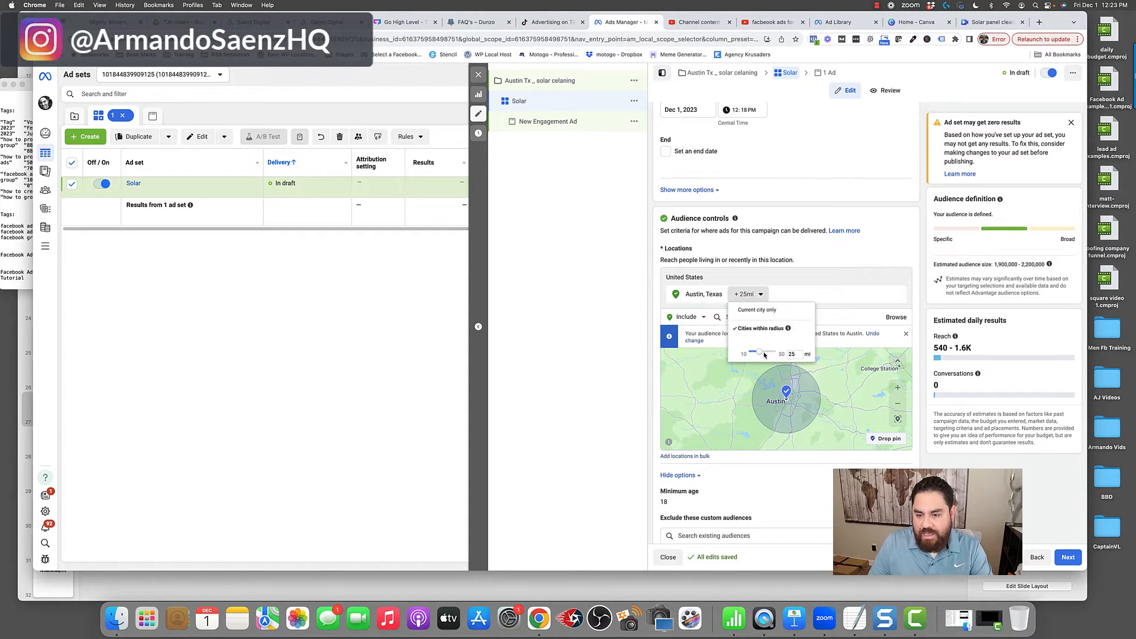
pyautogui.click(765, 407)
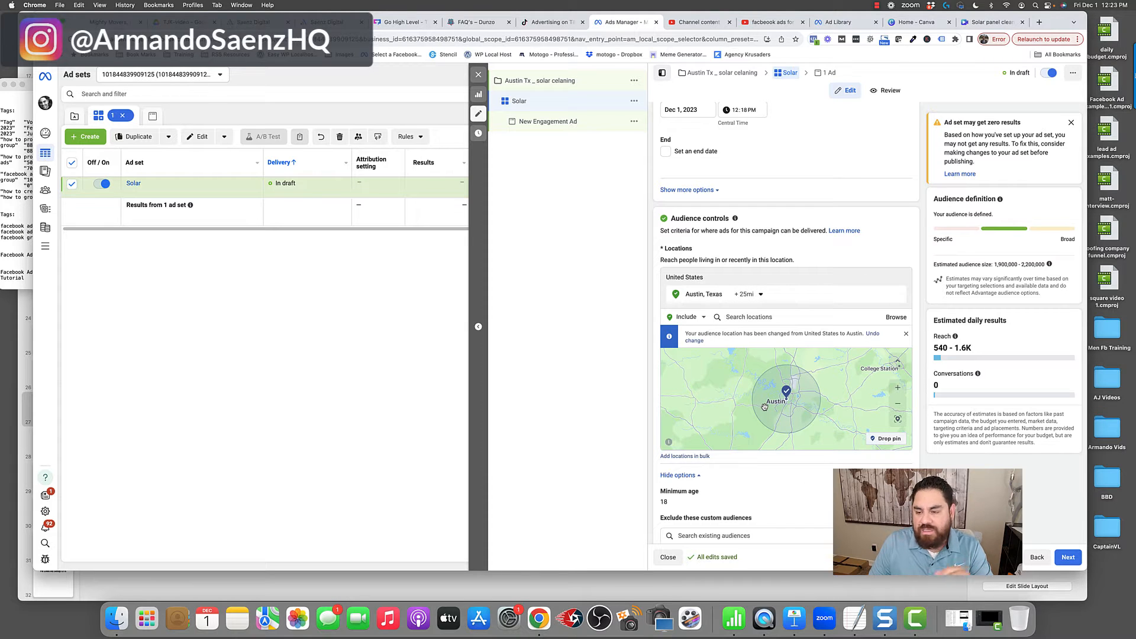
# - Examine the minimum age choices in the audience controls and keep 18
pyautogui.scroll(-3, 914, 452)
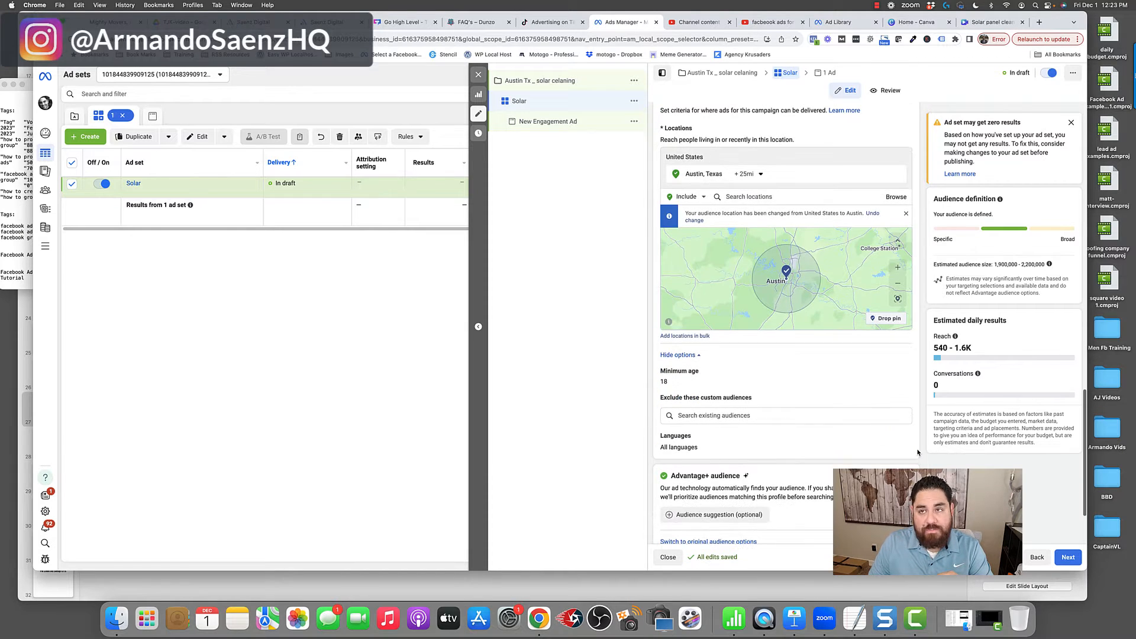
pyautogui.click(900, 371)
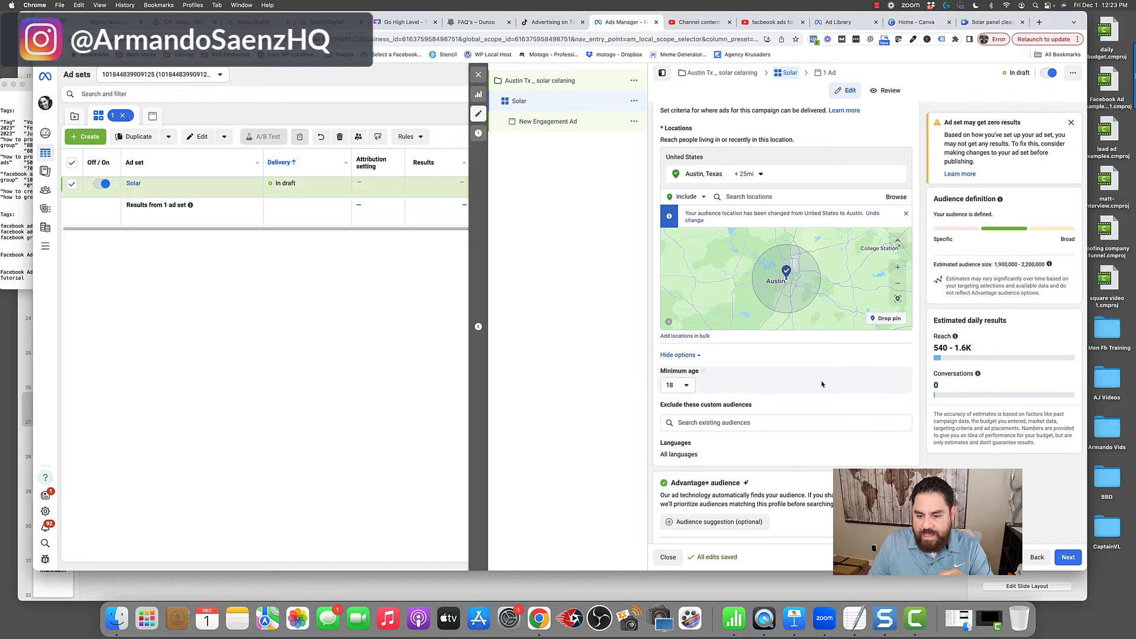
pyautogui.click(684, 385)
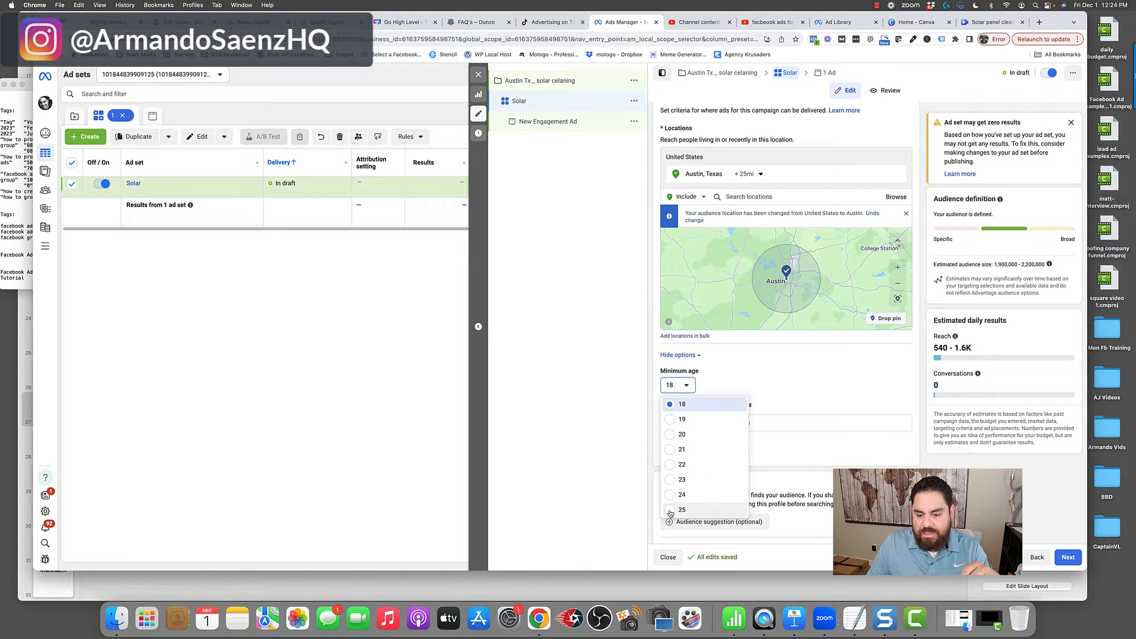
pyautogui.click(683, 372)
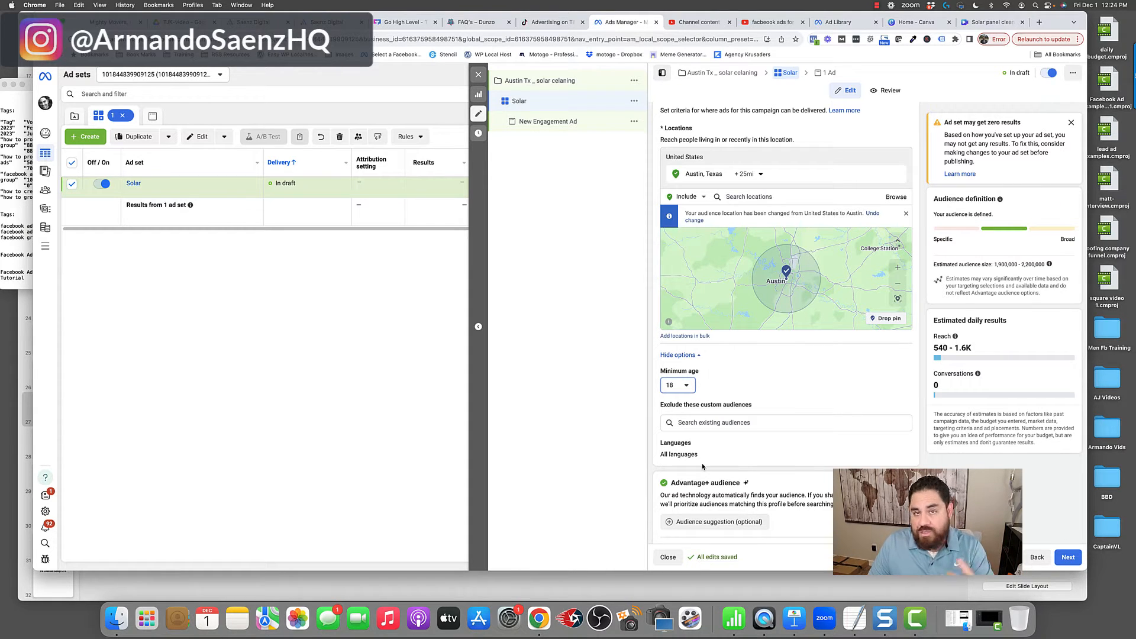
# - Reveal the optional Advantage+ audience suggestion fields, and switch the ad set to the original audience options
pyautogui.scroll(-3, 703, 467)
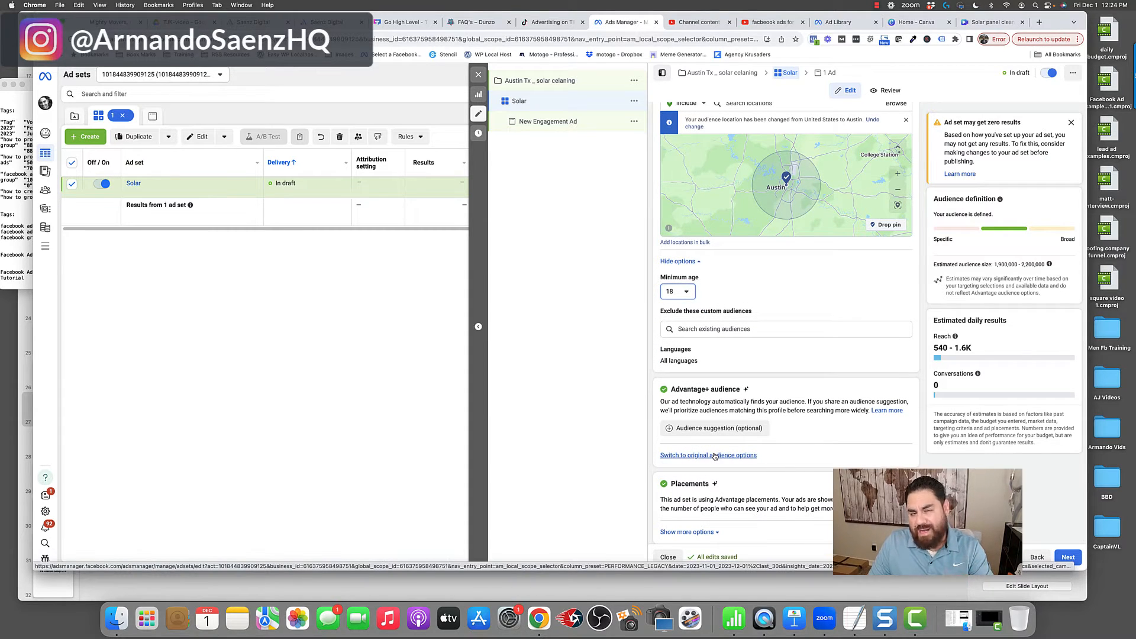
pyautogui.scroll(-1, 707, 453)
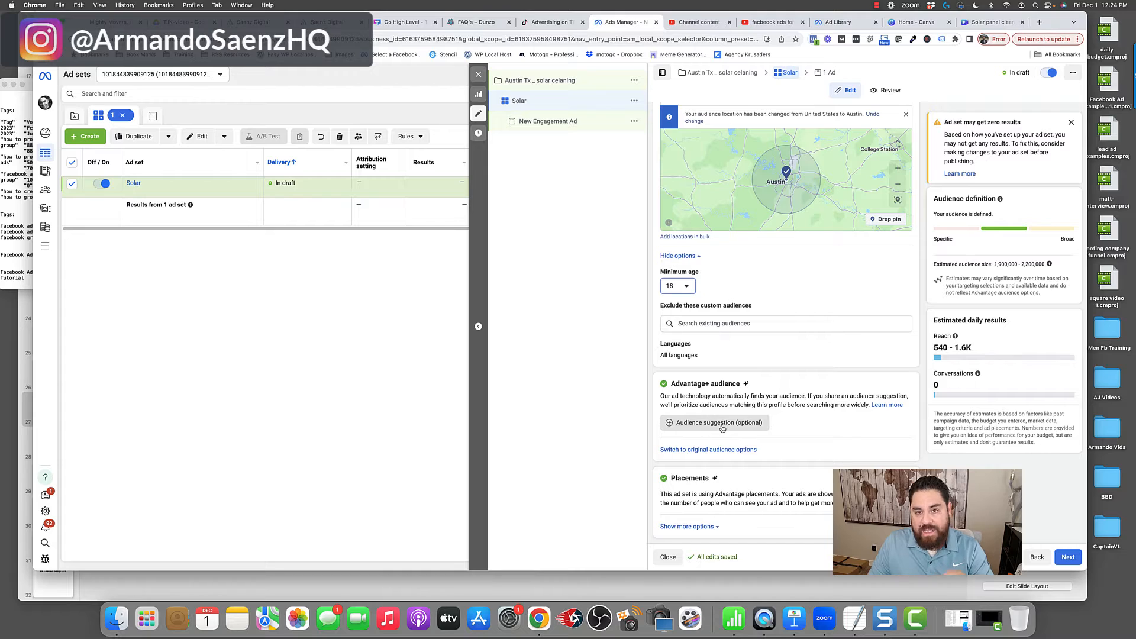
pyautogui.moveTo(722, 429)
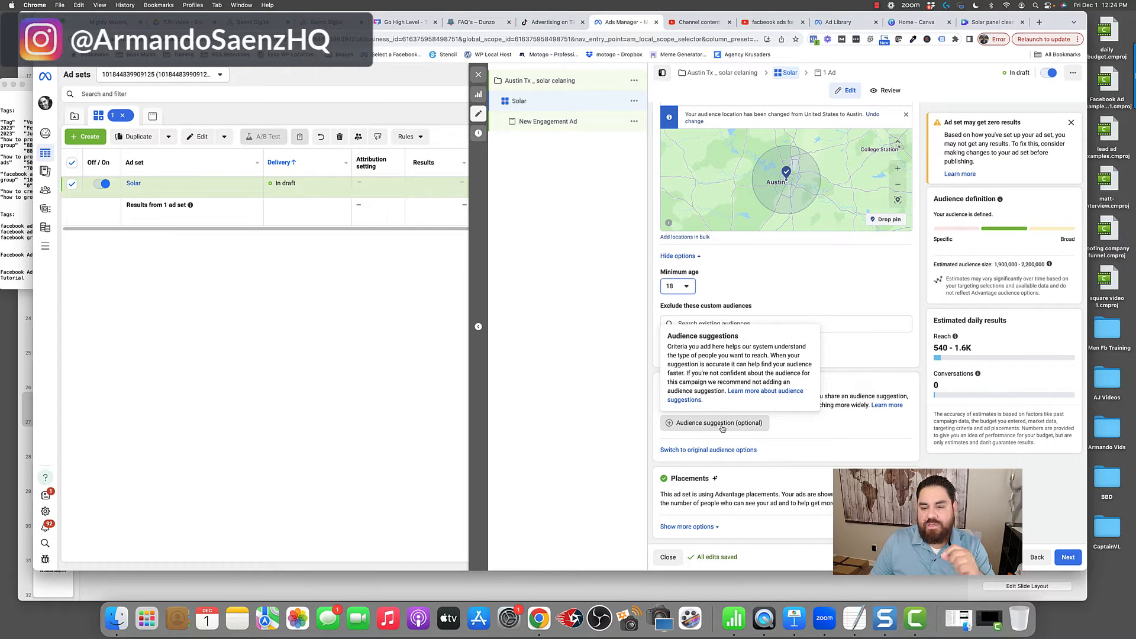
pyautogui.click(722, 424)
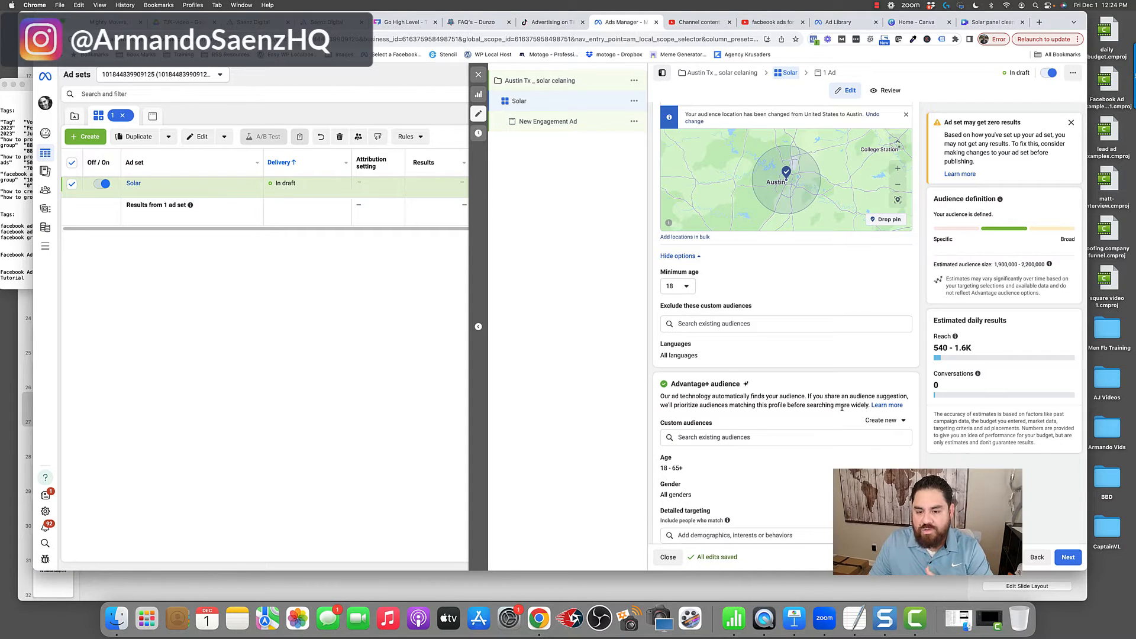
pyautogui.scroll(-3, 842, 408)
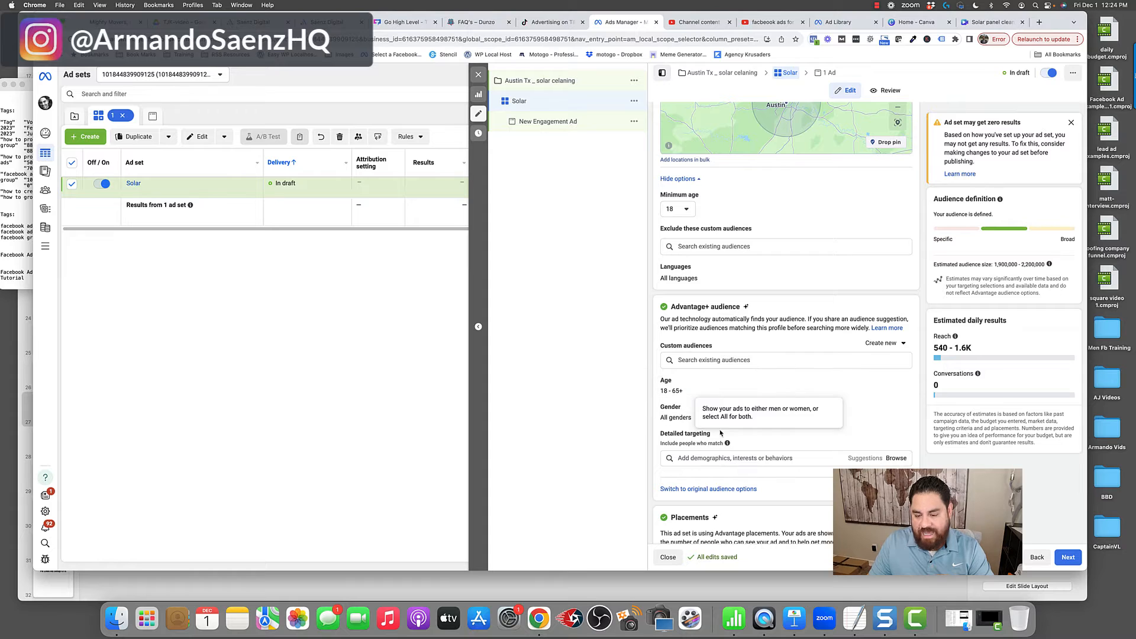
pyautogui.click(693, 489)
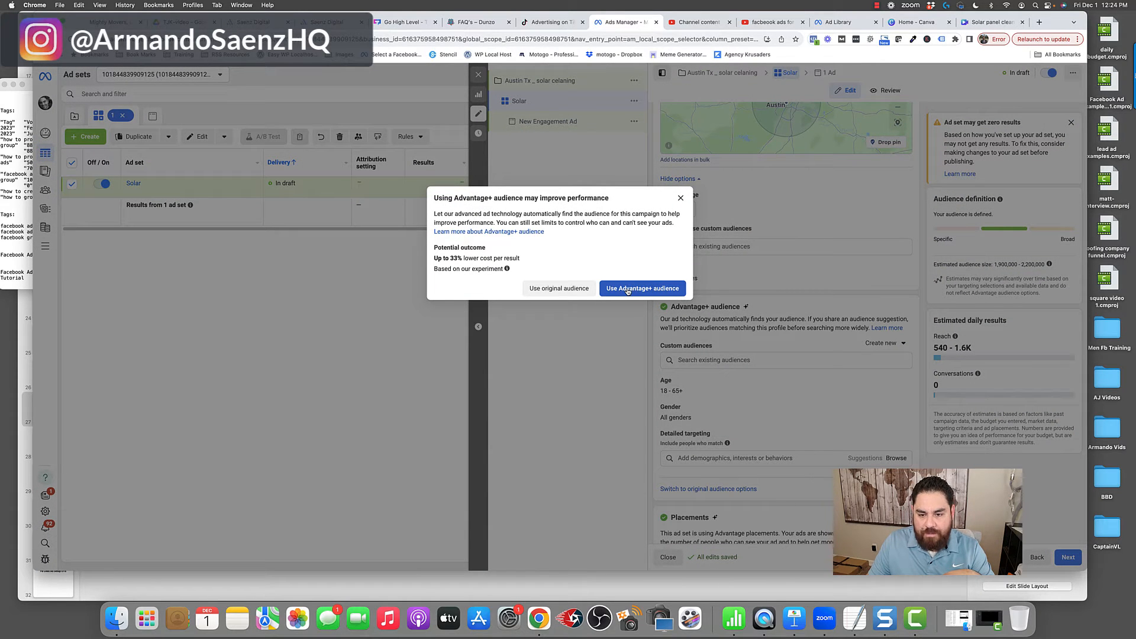
pyautogui.click(568, 289)
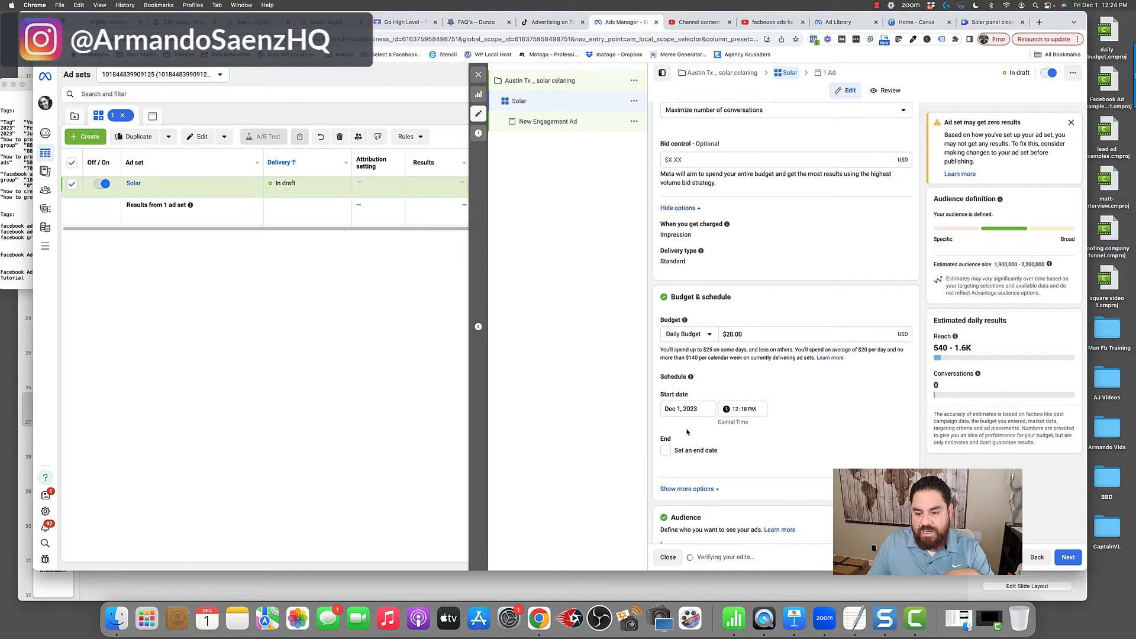
# - Set the lower age limit of the new audience to 42
pyautogui.scroll(-3, 687, 432)
pyautogui.scroll(-7, 687, 432)
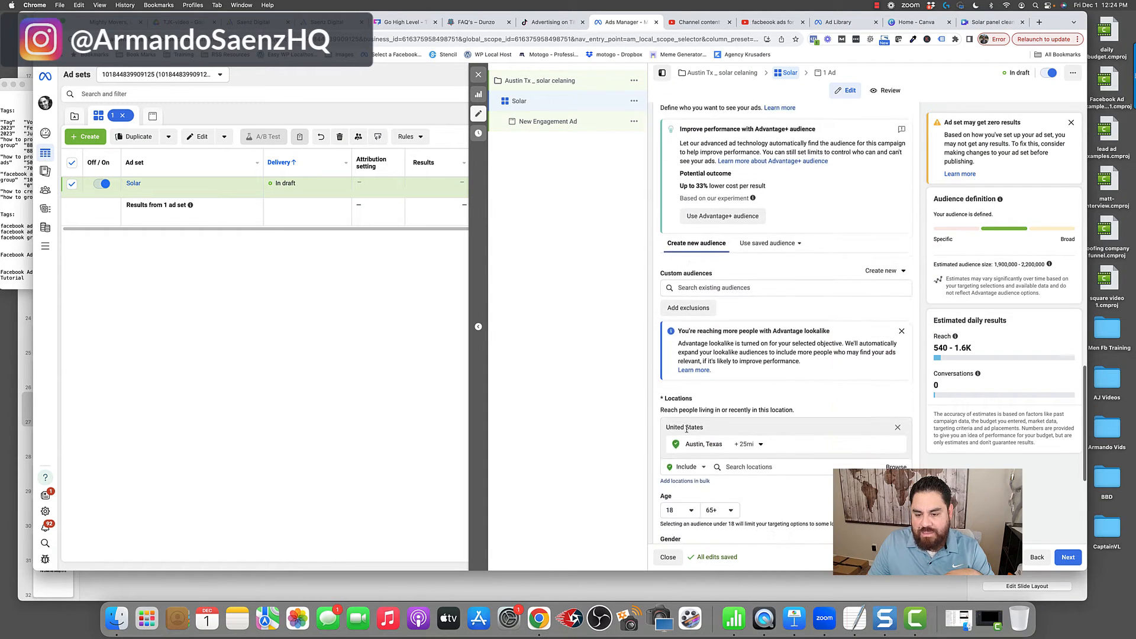
pyautogui.scroll(-1, 687, 432)
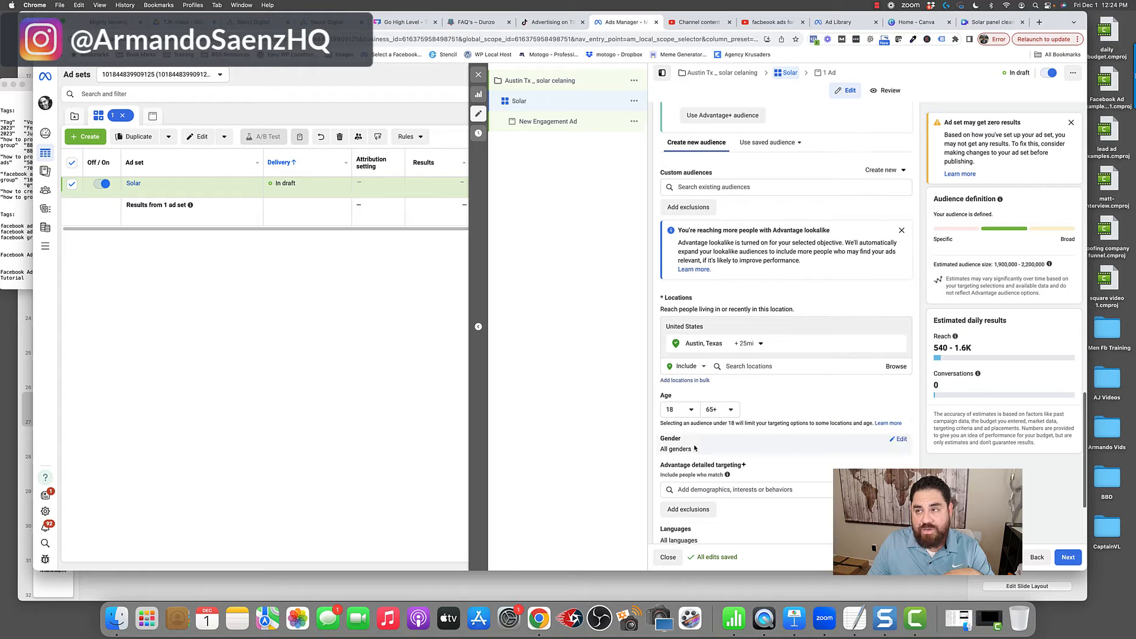
pyautogui.click(692, 412)
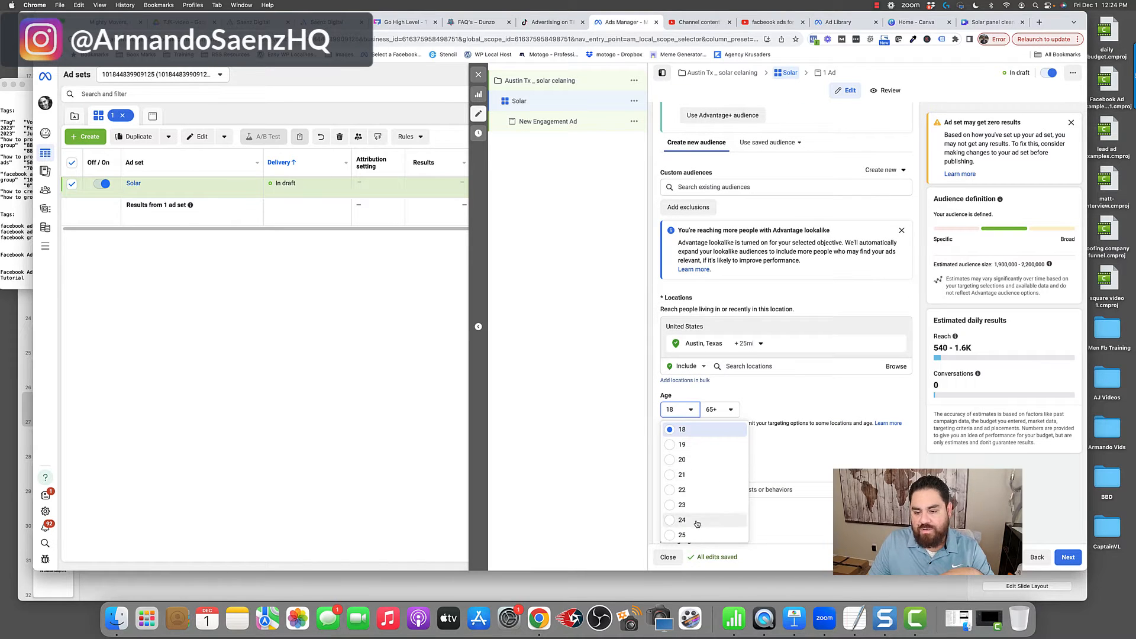
pyautogui.scroll(-10, 683, 508)
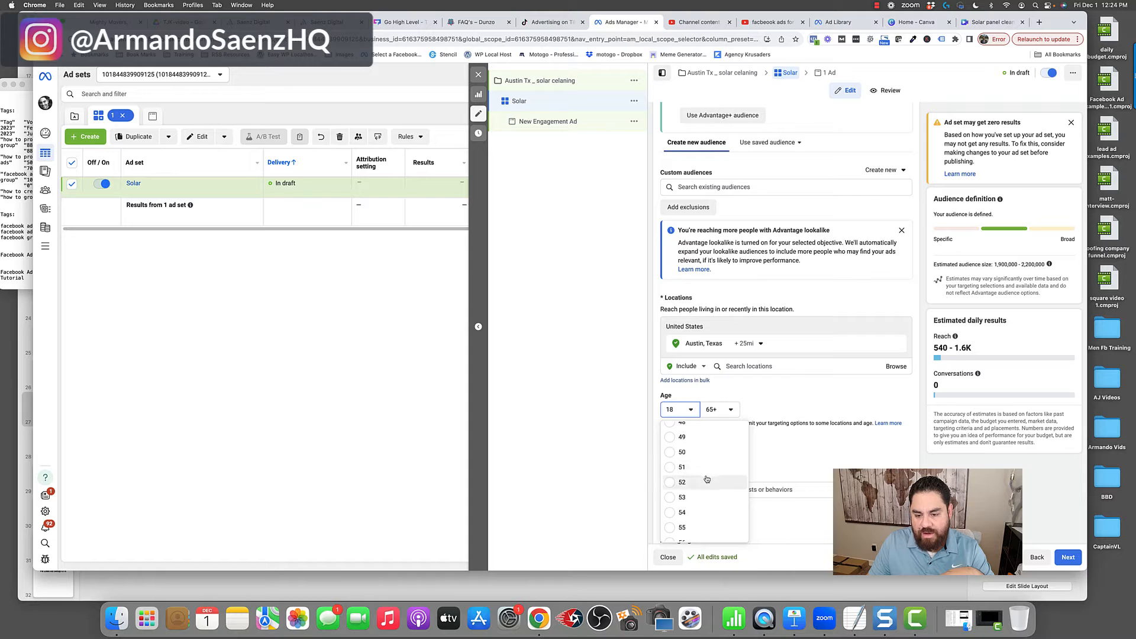
pyautogui.scroll(3, 674, 456)
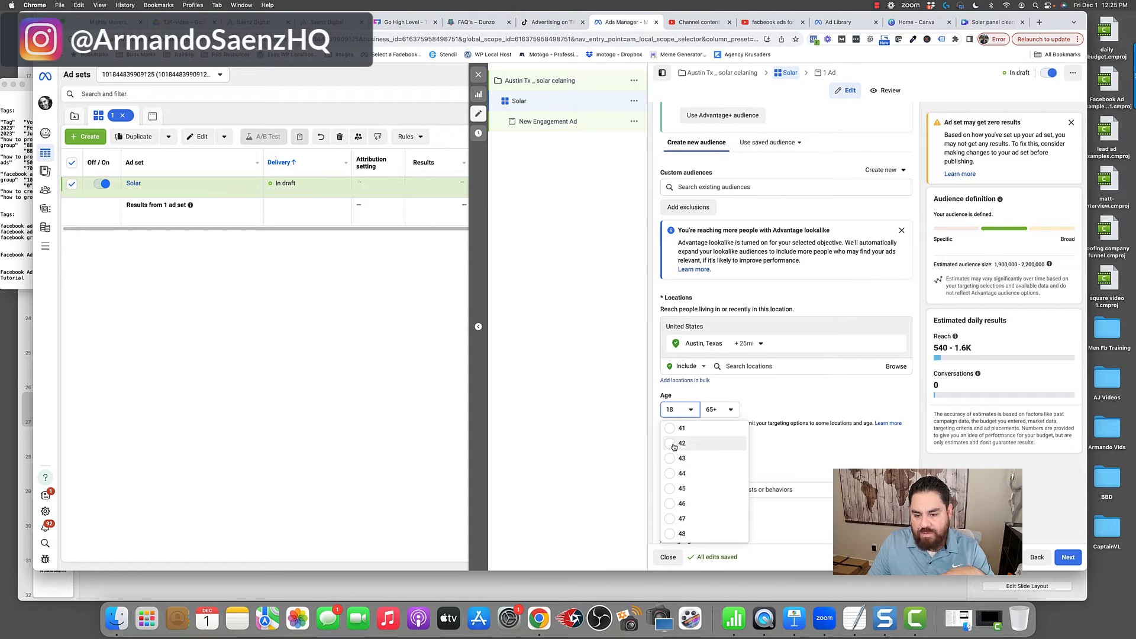
pyautogui.click(707, 443)
# - Edit the placement controls to exclude Audience Network native, banner and interstitial placements and Audience Network rewarded videos
pyautogui.scroll(-2, 716, 382)
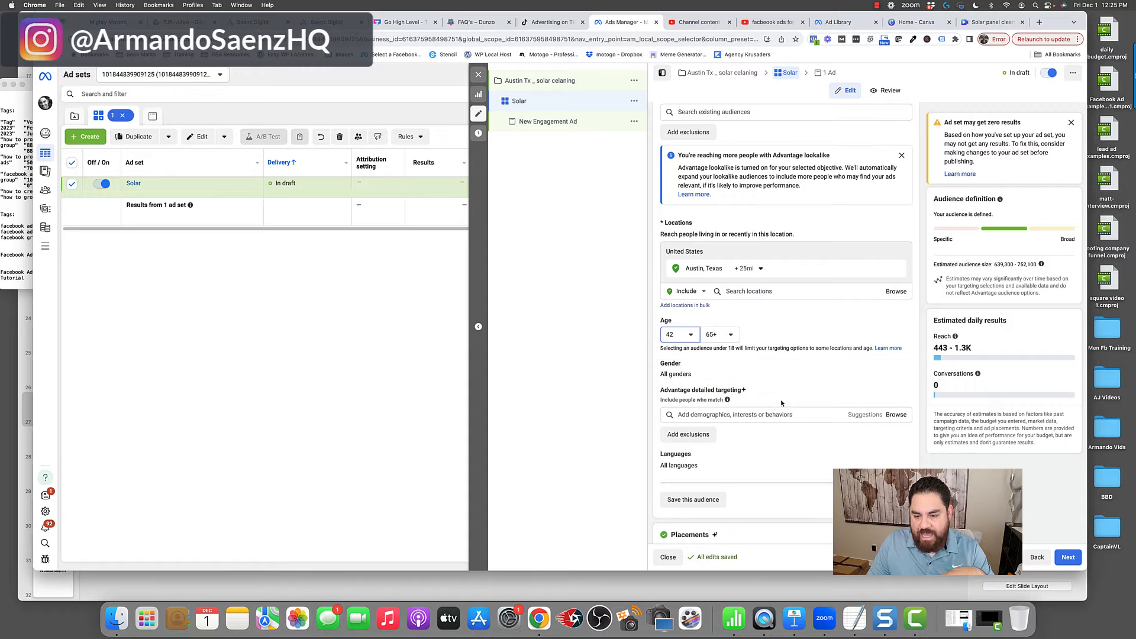
pyautogui.scroll(-1, 769, 416)
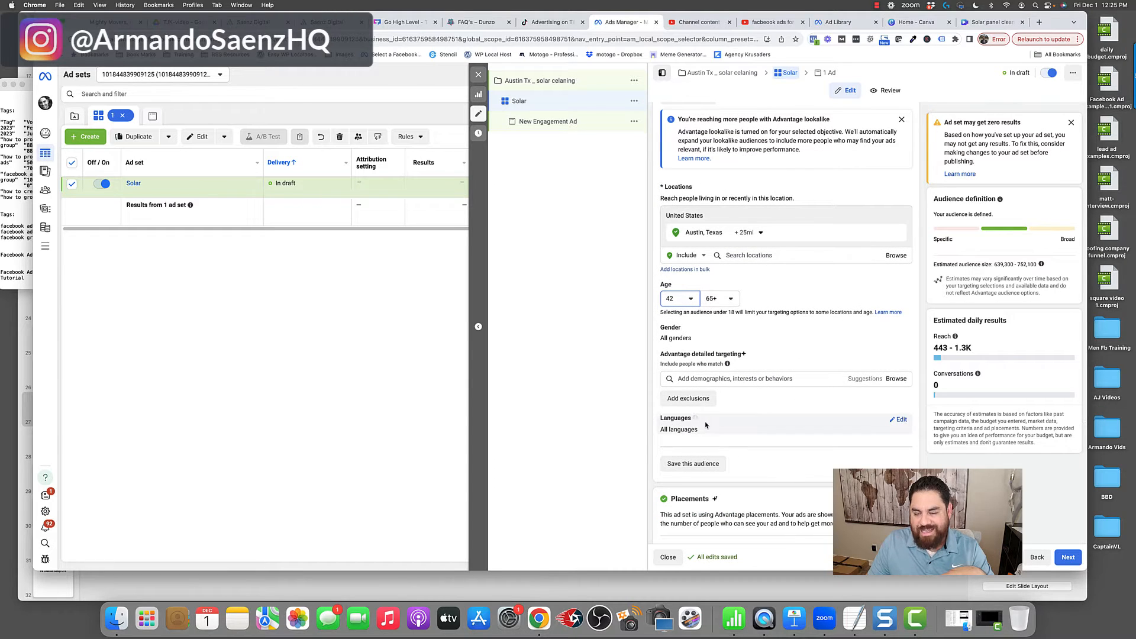
pyautogui.scroll(-2, 762, 413)
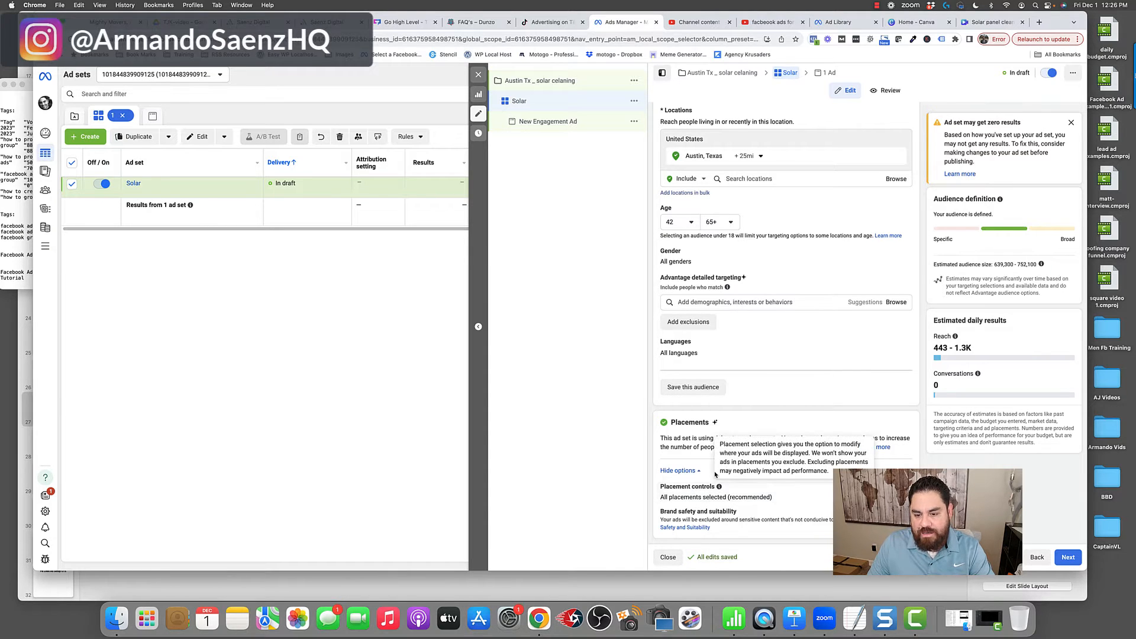
pyautogui.moveTo(717, 438); pyautogui.dragTo(758, 437)
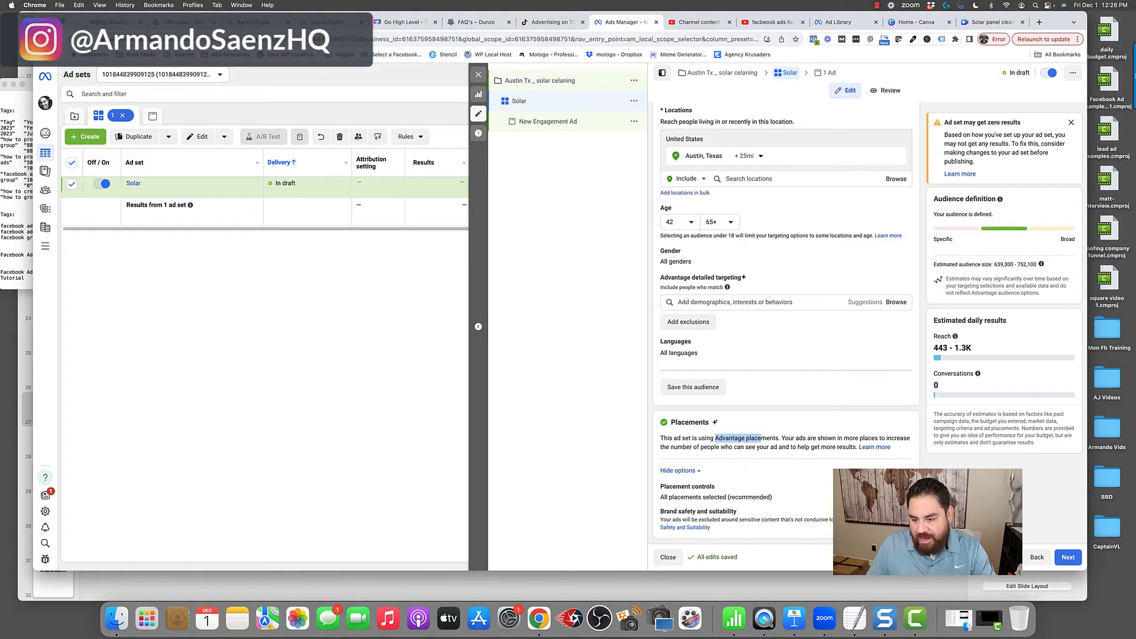
pyautogui.click(899, 489)
pyautogui.scroll(-3, 699, 533)
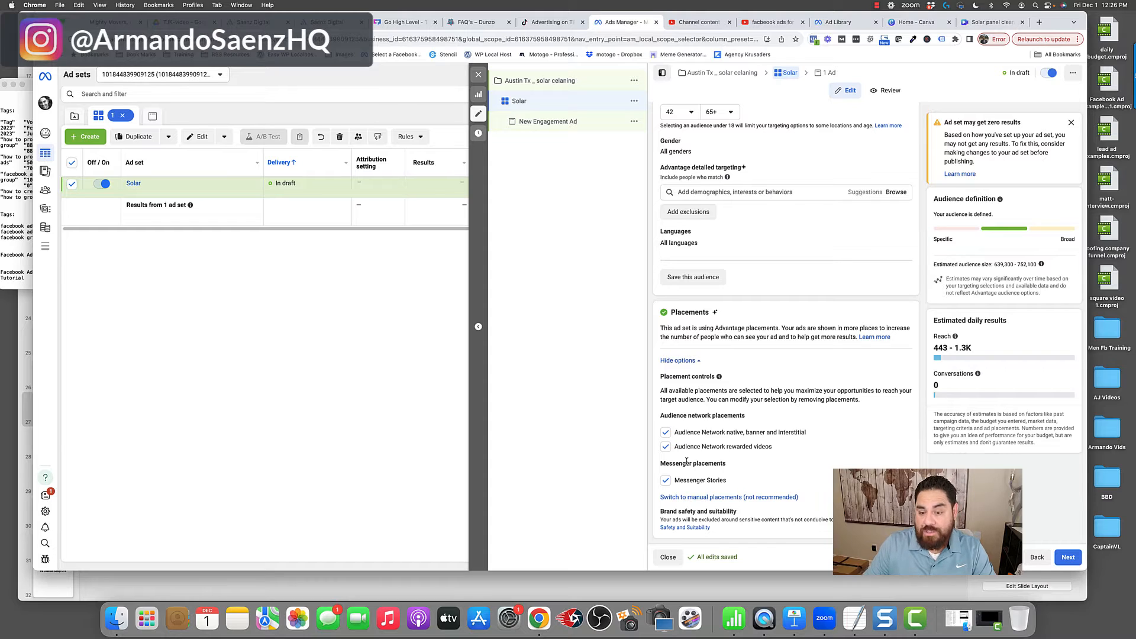
pyautogui.moveTo(699, 439)
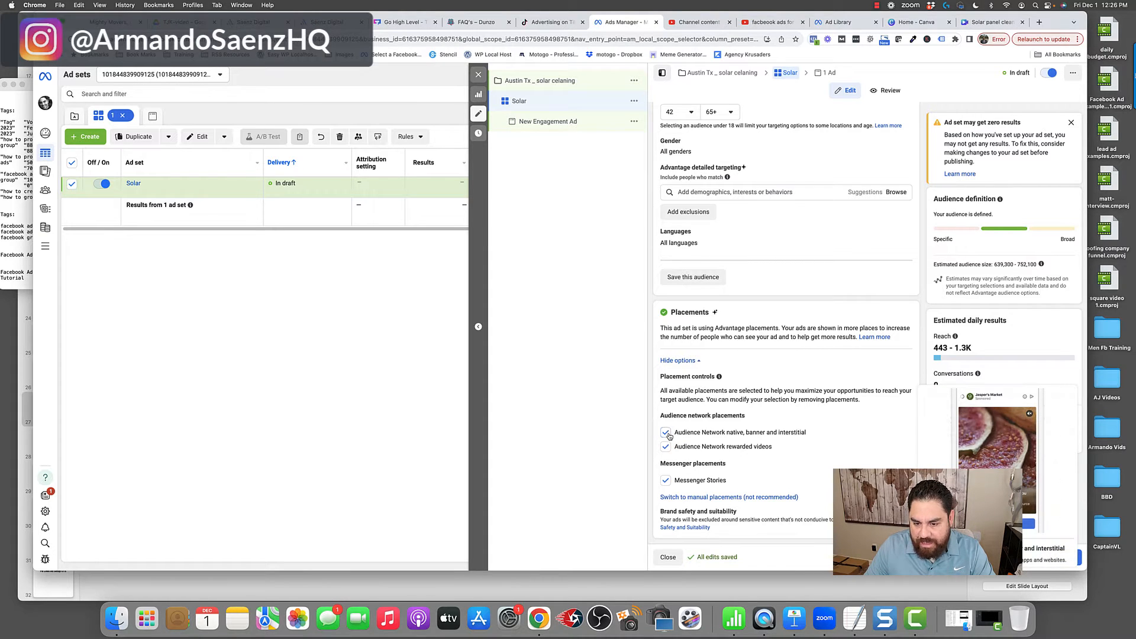
pyautogui.click(666, 432)
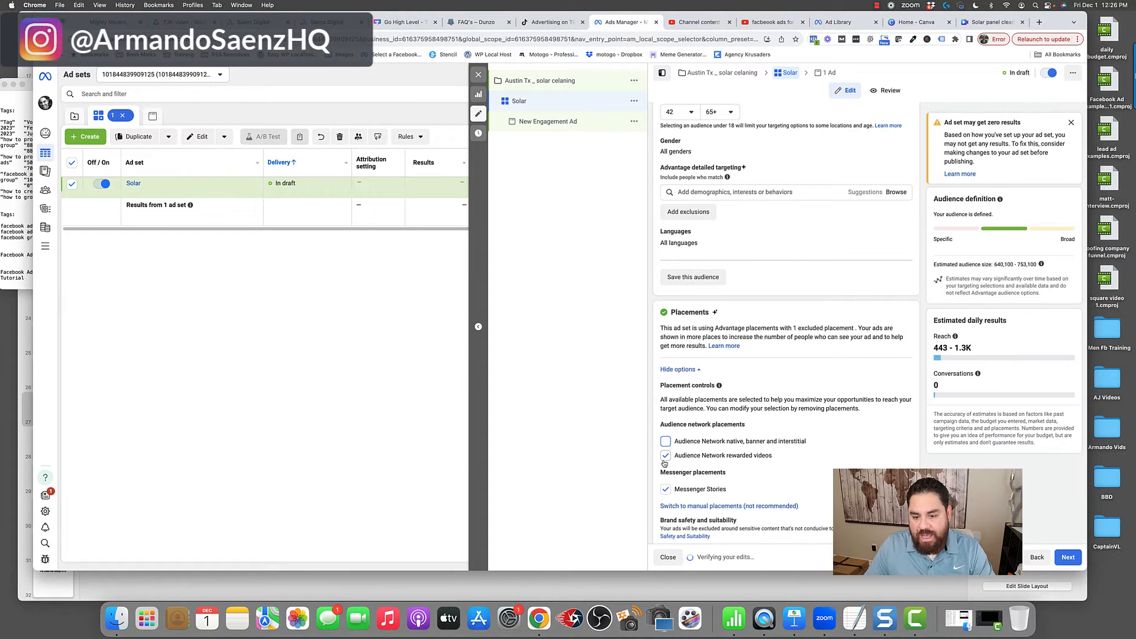
pyautogui.click(666, 457)
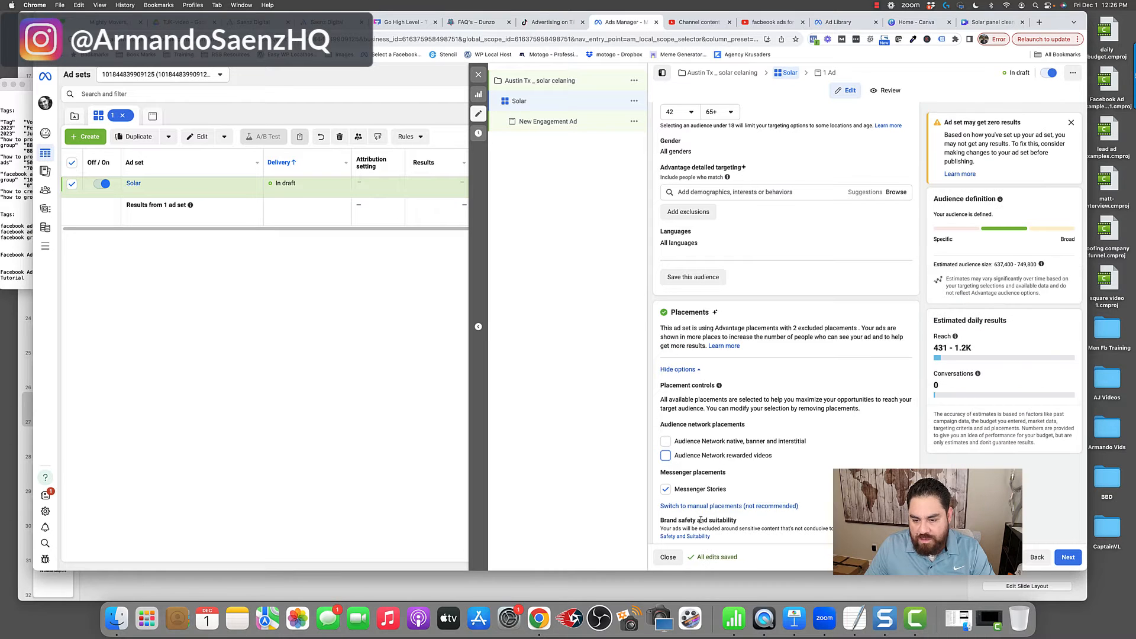
# - Switch the ad set from Advantage placements to manual placements
pyautogui.scroll(-1, 729, 482)
pyautogui.click(745, 498)
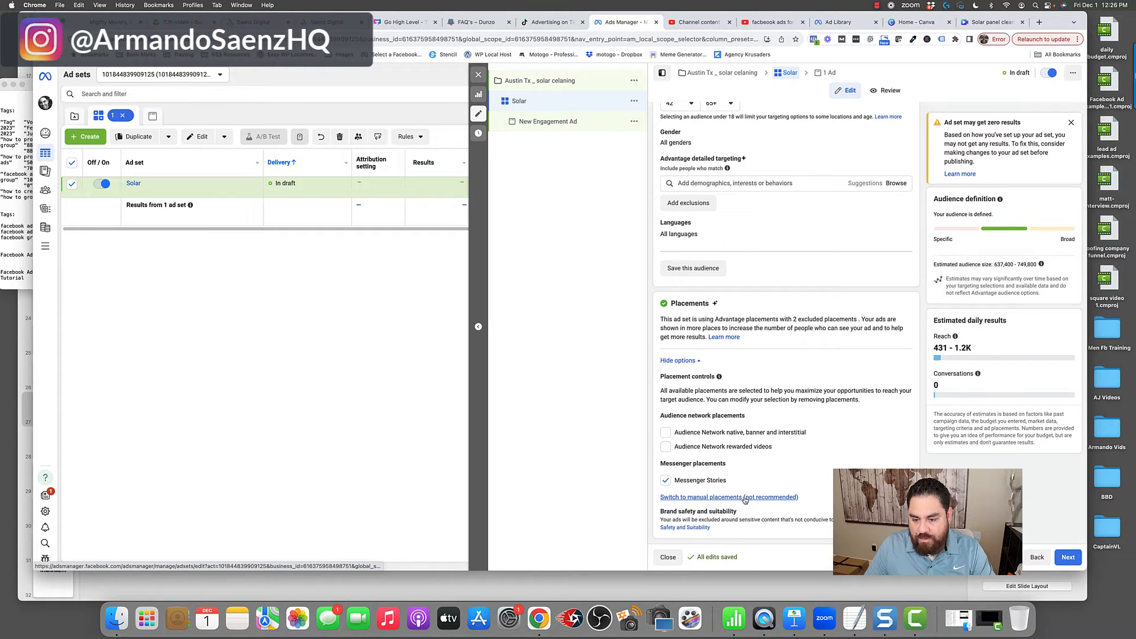
pyautogui.scroll(-5, 739, 420)
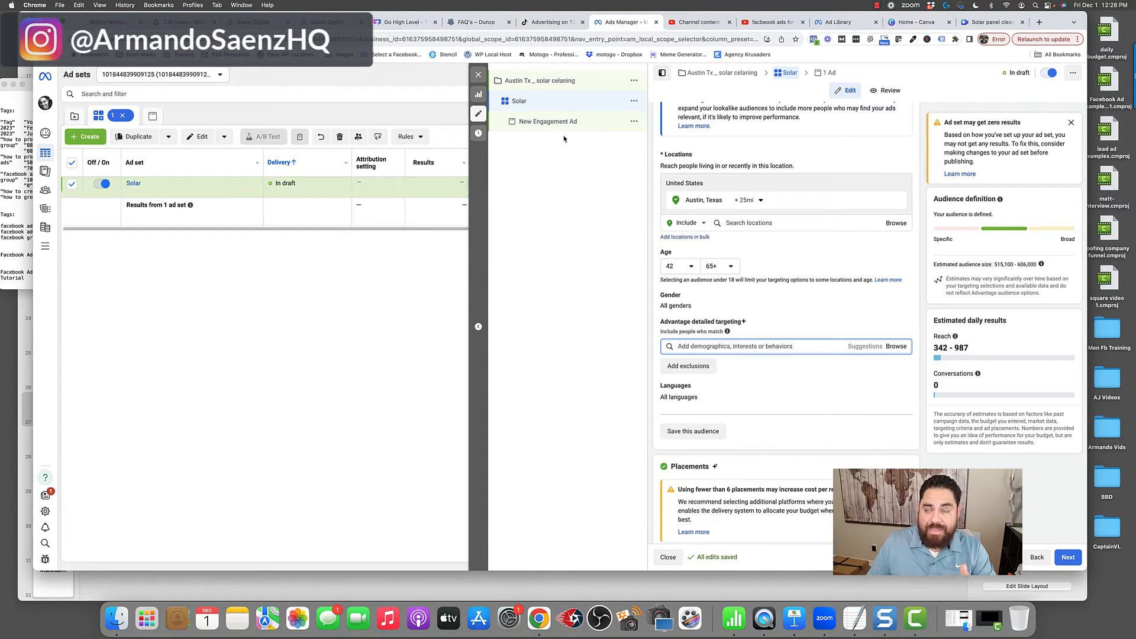
# - Open the New Engagement Ad and review its name, identity, ad setup and ad creative settings
pyautogui.click(560, 125)
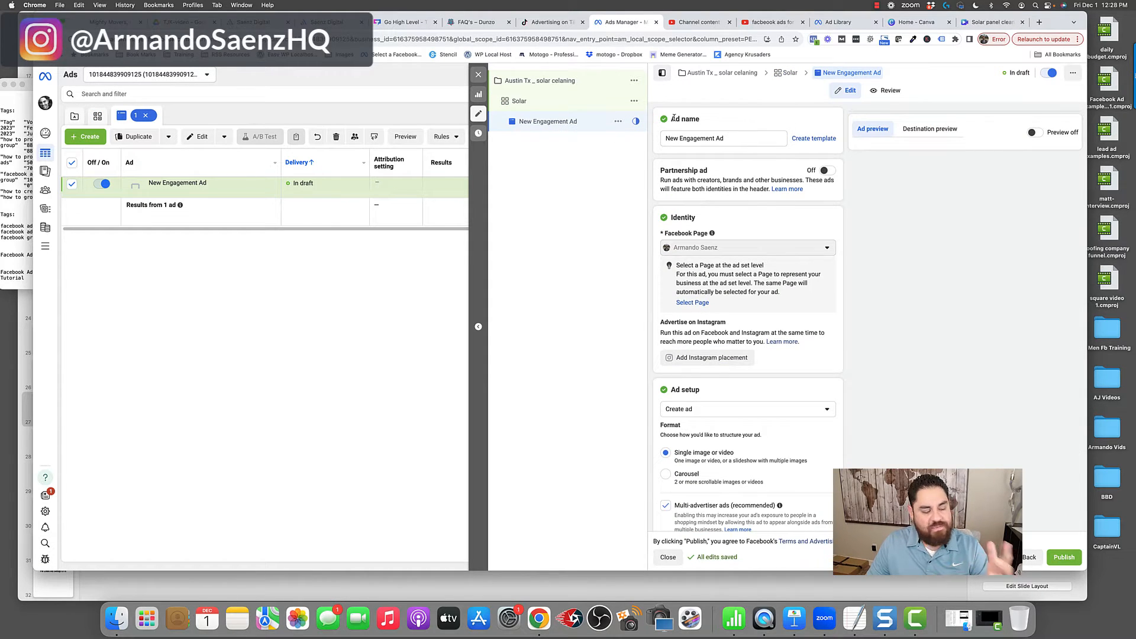
pyautogui.moveTo(671, 119); pyautogui.dragTo(658, 140)
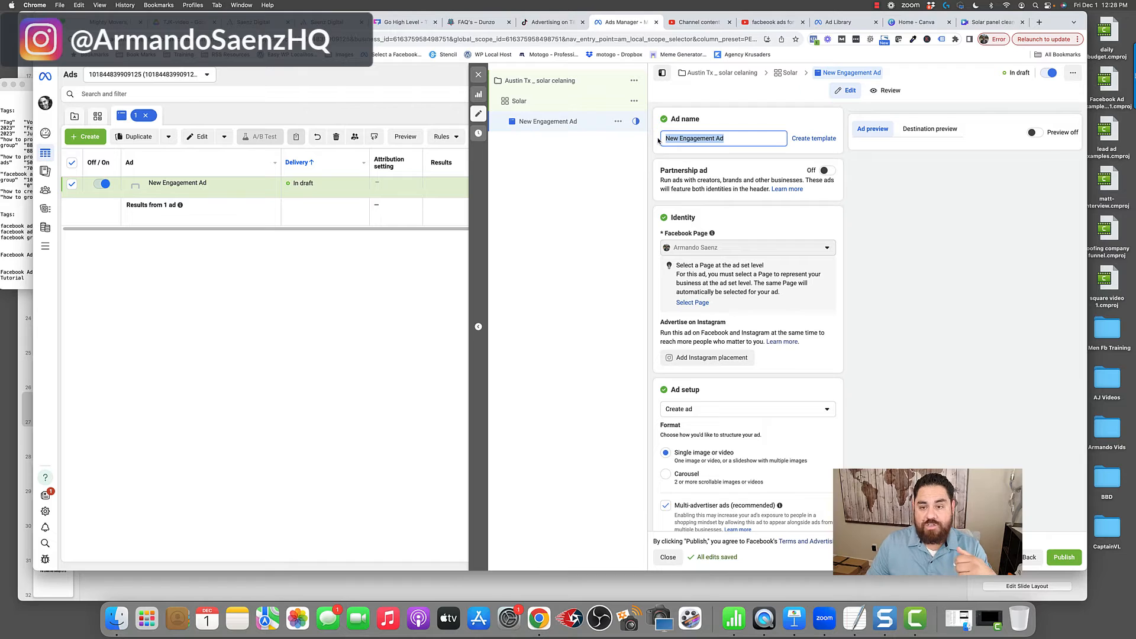
pyautogui.moveTo(724, 137); pyautogui.dragTo(653, 139)
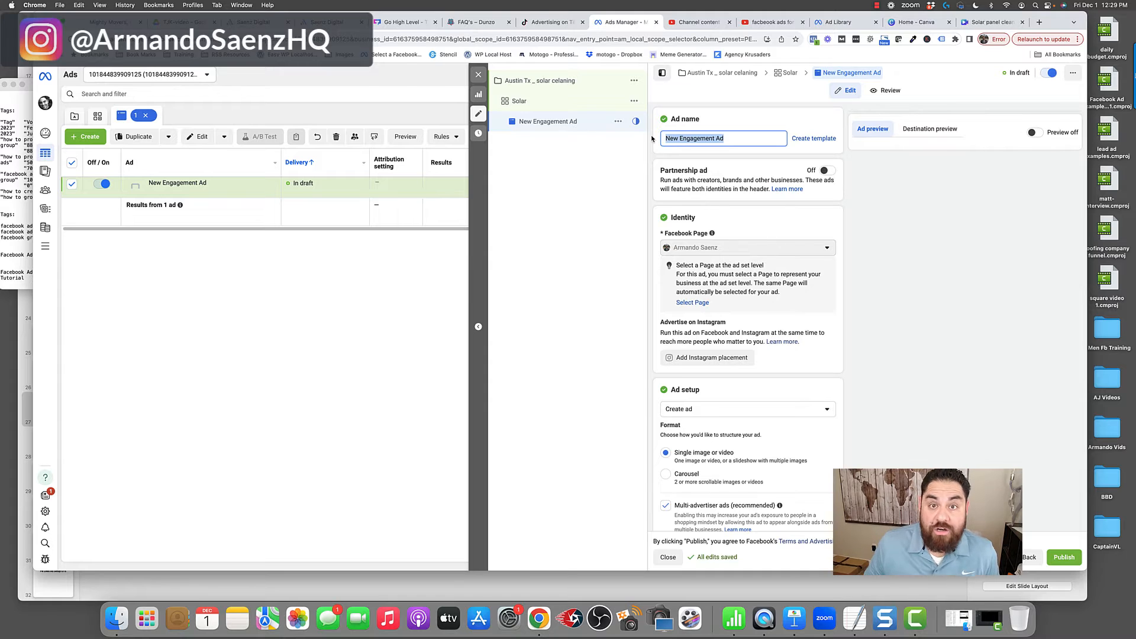
pyautogui.scroll(-1, 748, 401)
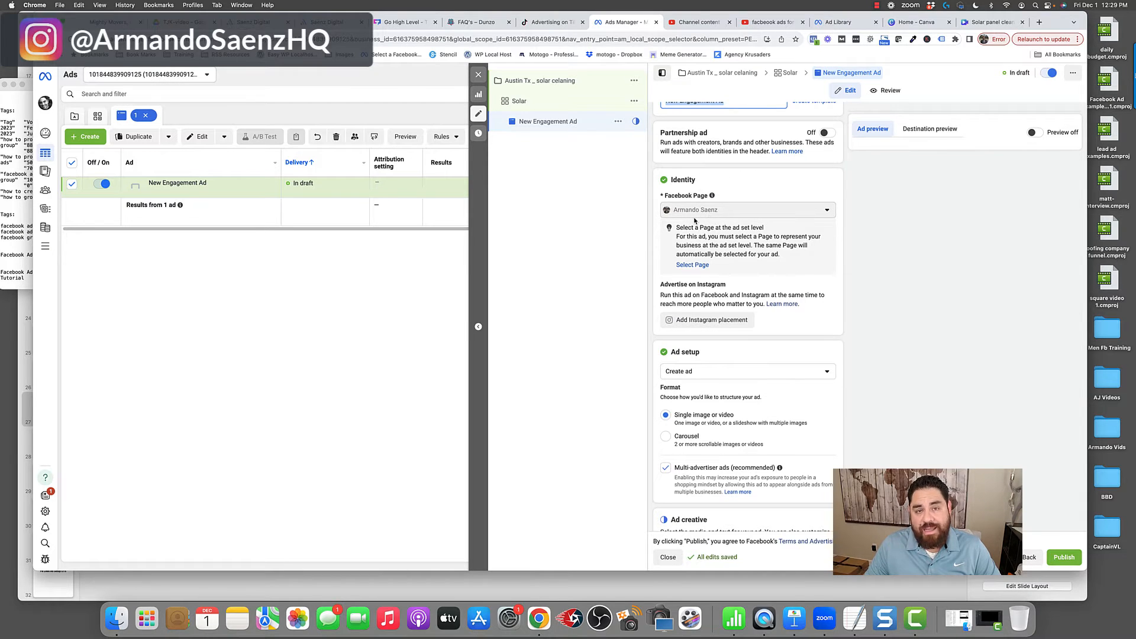
pyautogui.scroll(-5, 696, 220)
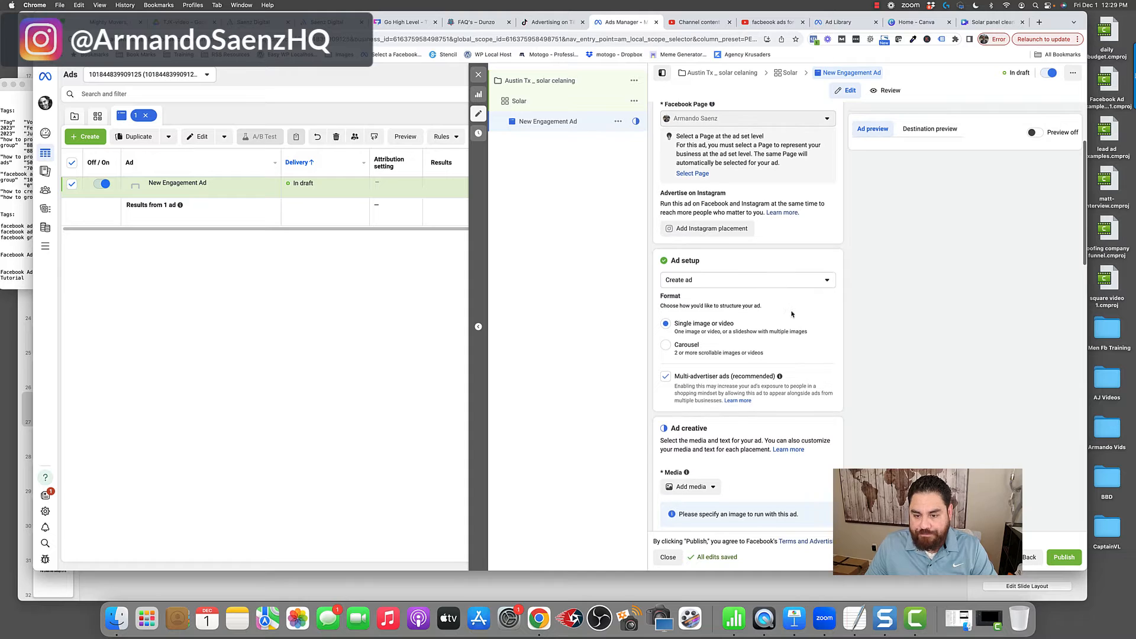
pyautogui.scroll(-1, 728, 418)
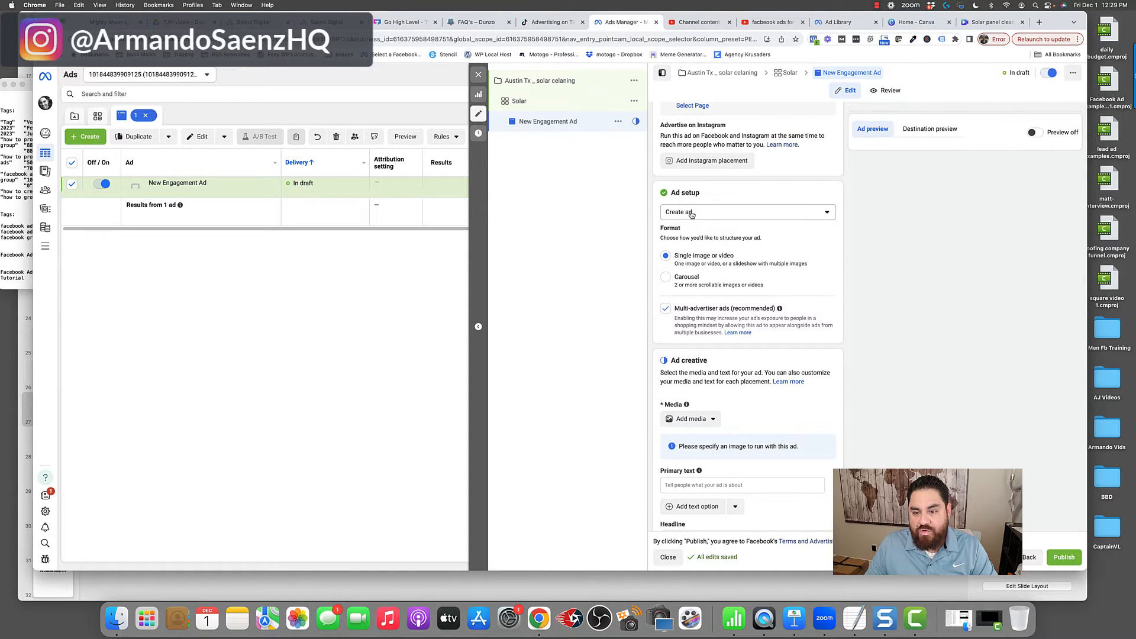
# - Upload a video of solar panel cleaning from the computer as the media for the ad creative
pyautogui.scroll(-1, 692, 216)
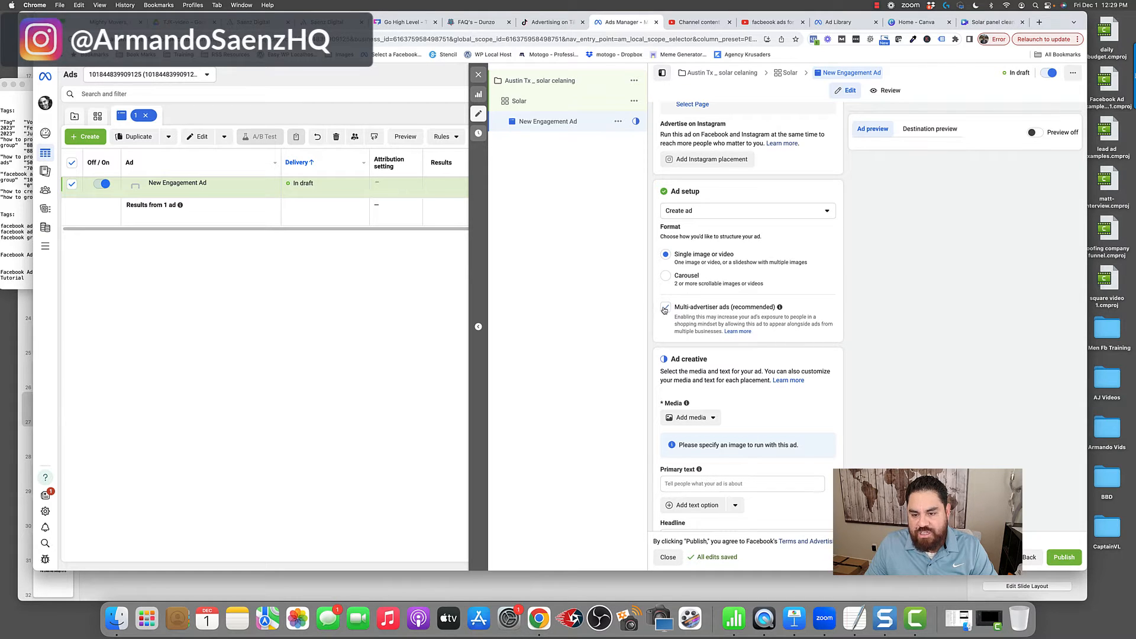
pyautogui.scroll(1, 773, 305)
pyautogui.scroll(-5, 775, 303)
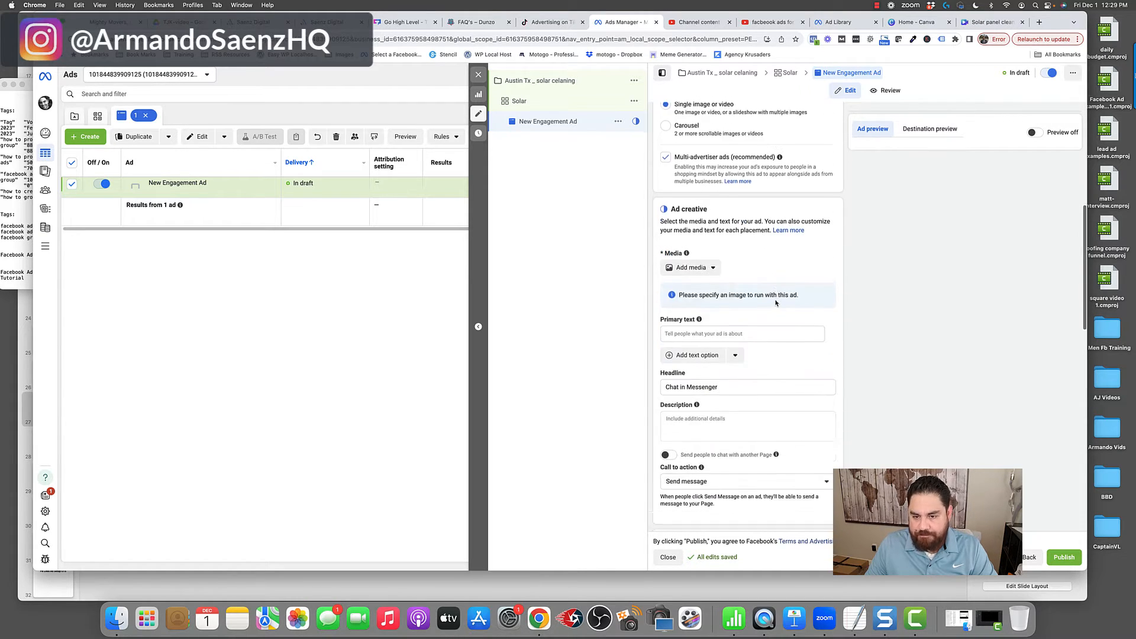
pyautogui.moveTo(672, 207); pyautogui.dragTo(716, 211)
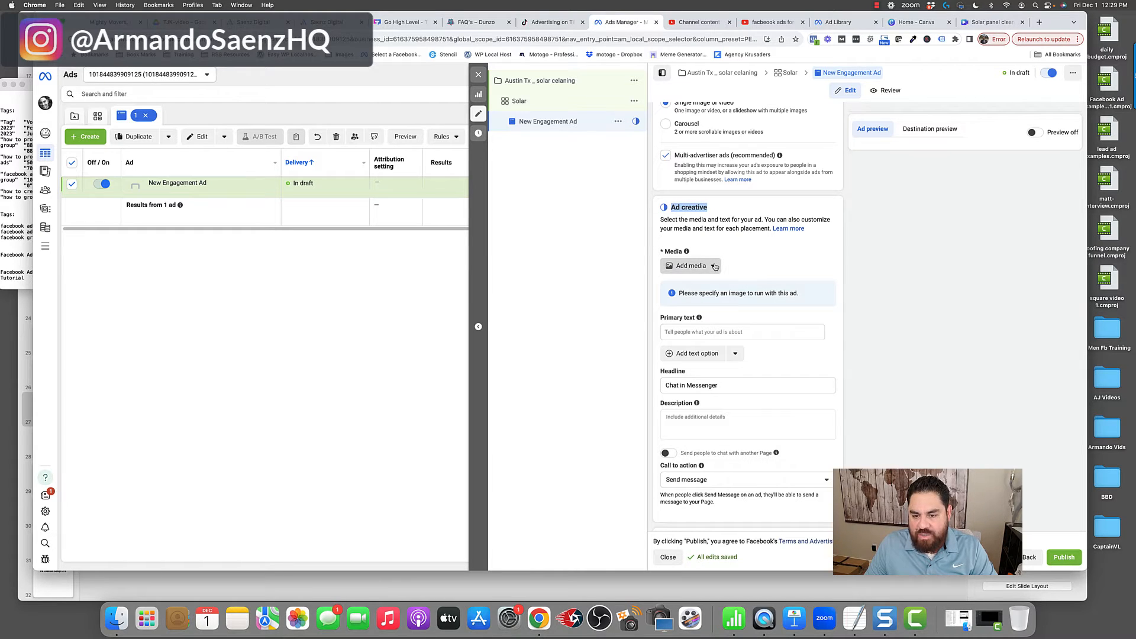
pyautogui.click(692, 266)
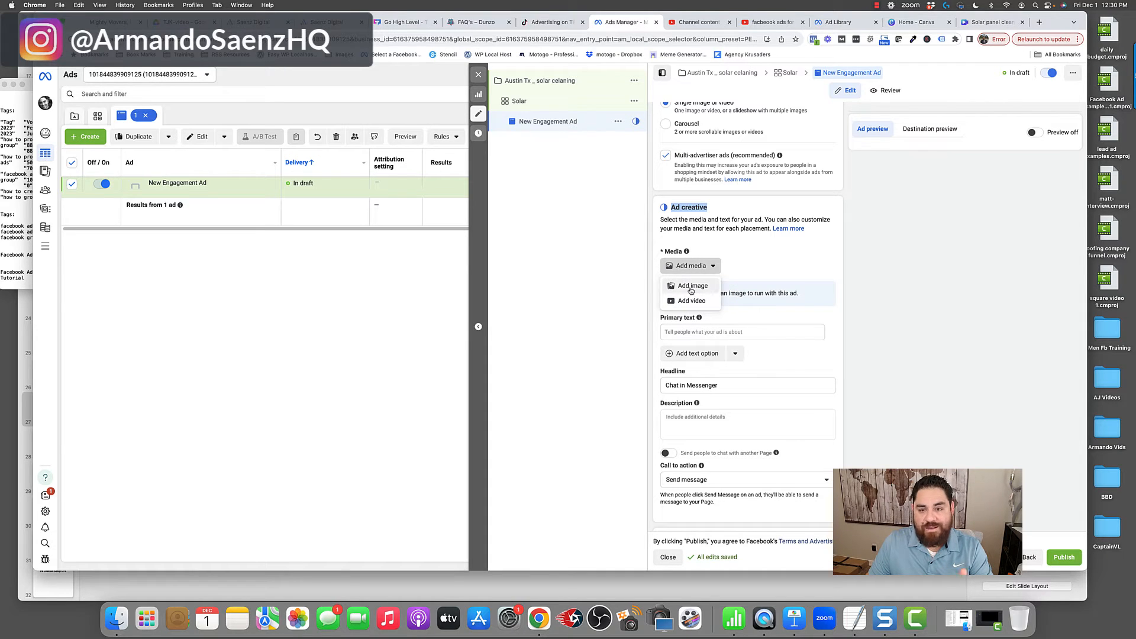
pyautogui.click(689, 304)
pyautogui.click(690, 301)
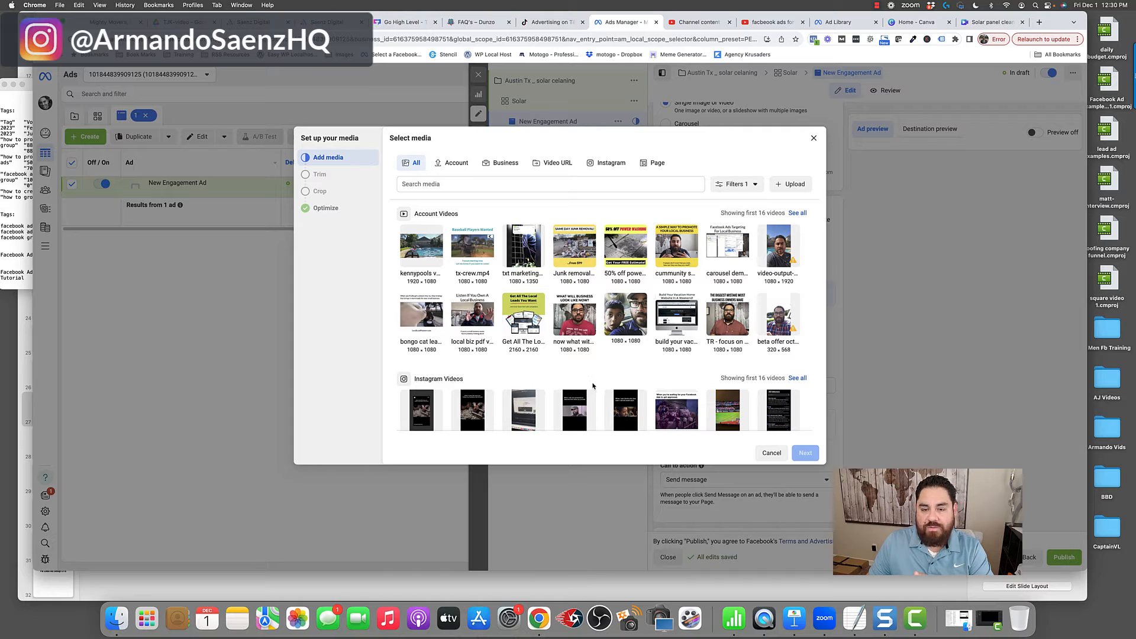
pyautogui.click(787, 186)
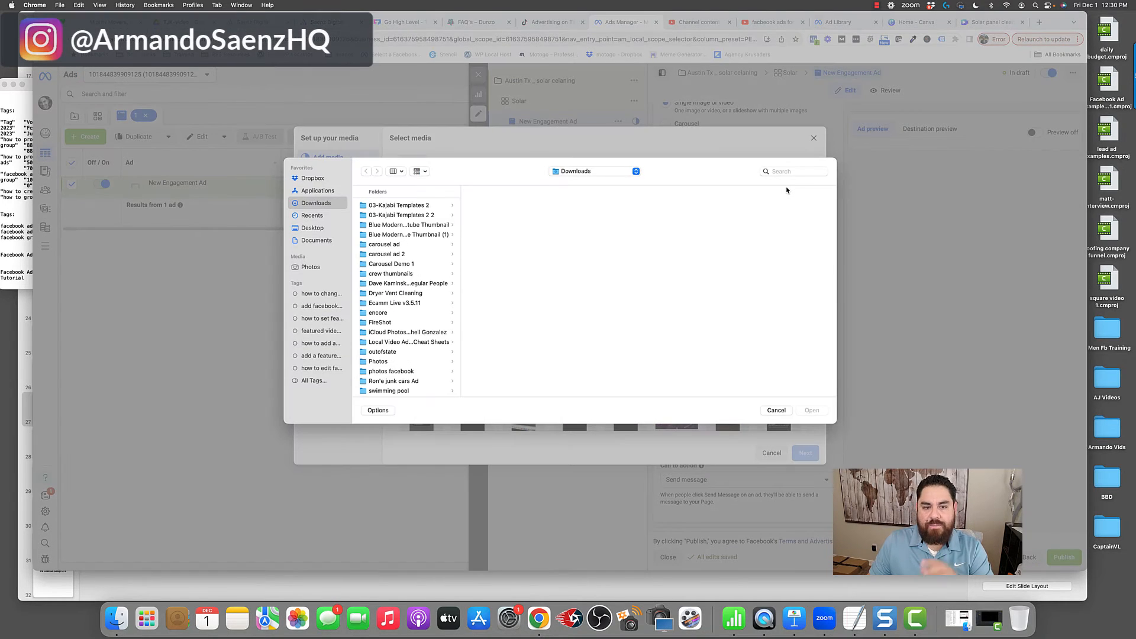
pyautogui.click(785, 171)
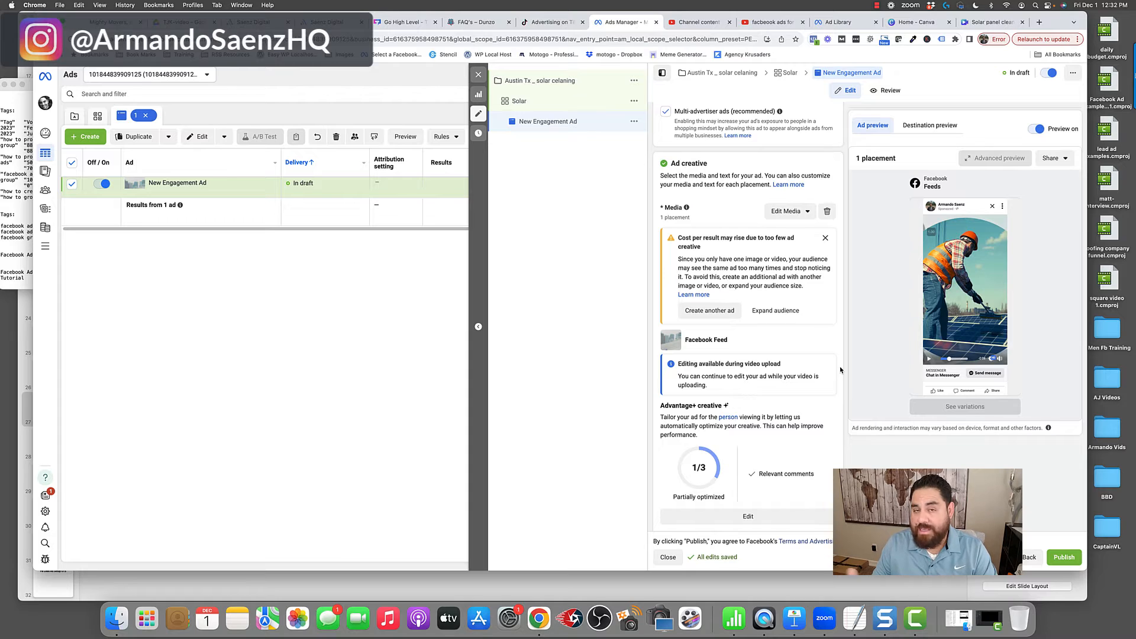
# - Fill in the primary text with an Austin solar panel cleaning offer from $249 and set the headline to "Solar panel cleaning from $249"
pyautogui.scroll(-5, 840, 370)
pyautogui.moveTo(662, 233); pyautogui.dragTo(706, 234)
pyautogui.moveTo(664, 287); pyautogui.dragTo(690, 288)
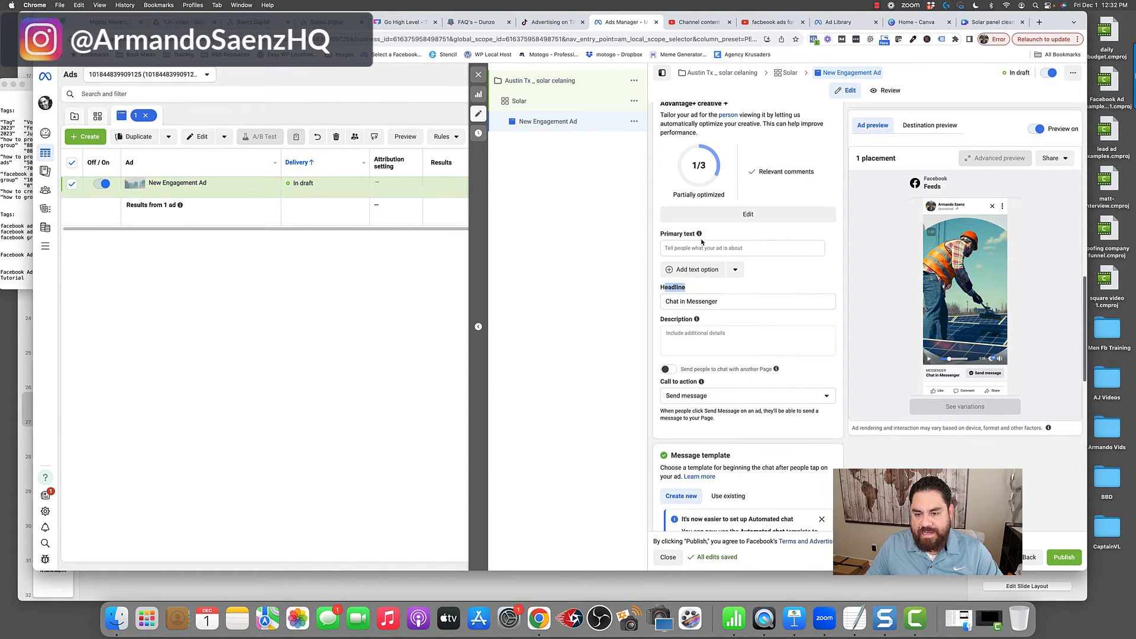
pyautogui.click(698, 245)
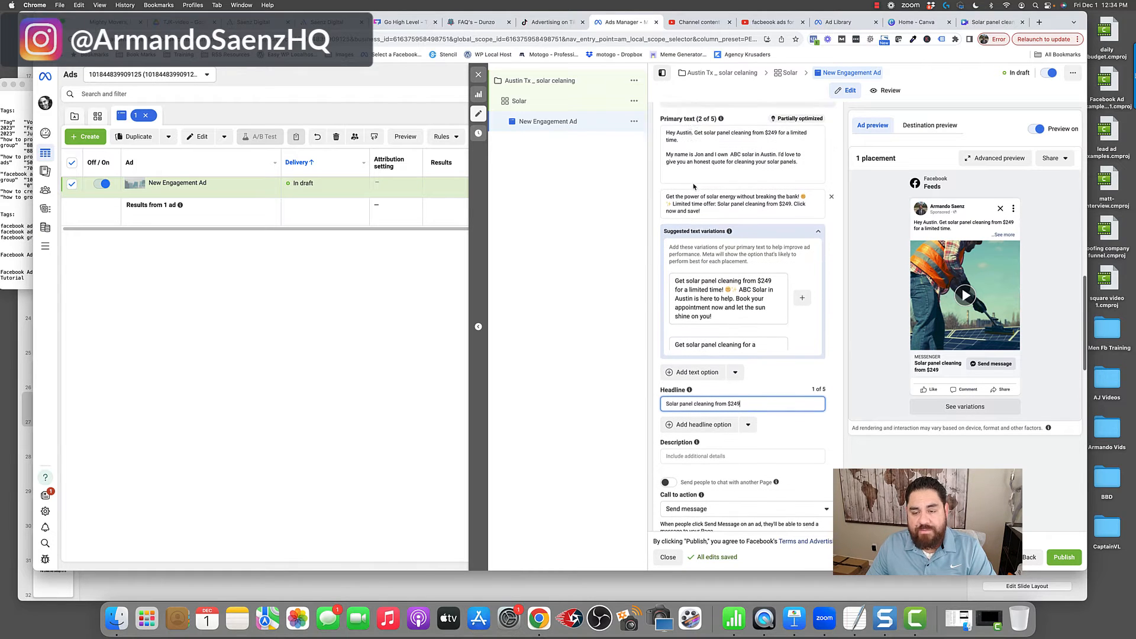
# - Review the ad's primary text variations, headline, available call-to-action options and preview, keeping Send message as the call to action
pyautogui.scroll(-2, 690, 184)
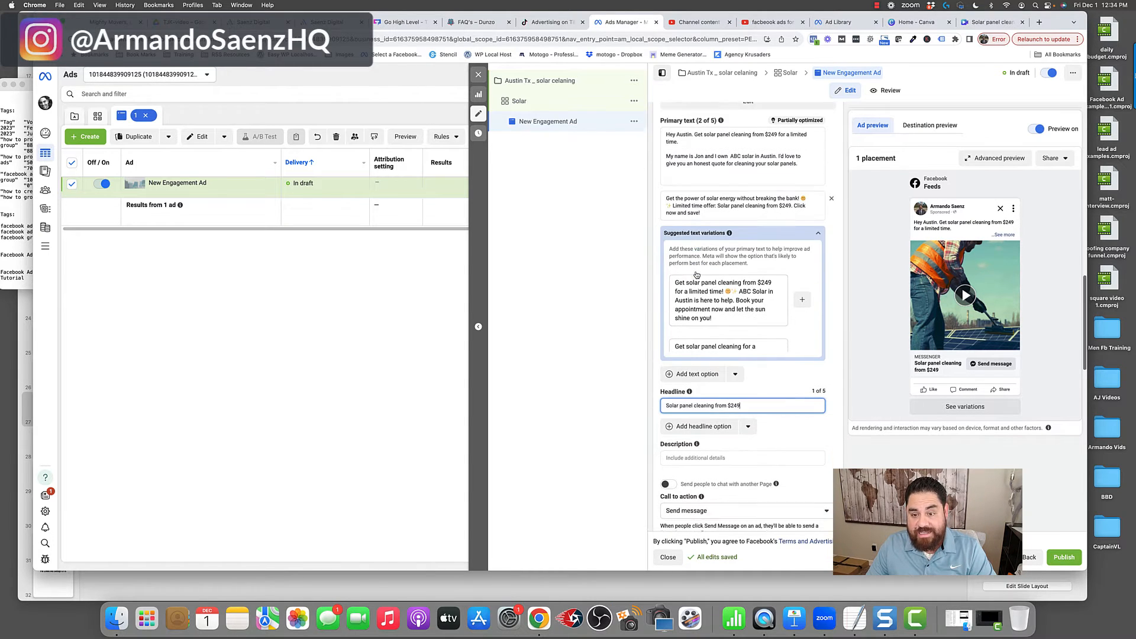
pyautogui.scroll(-2, 687, 179)
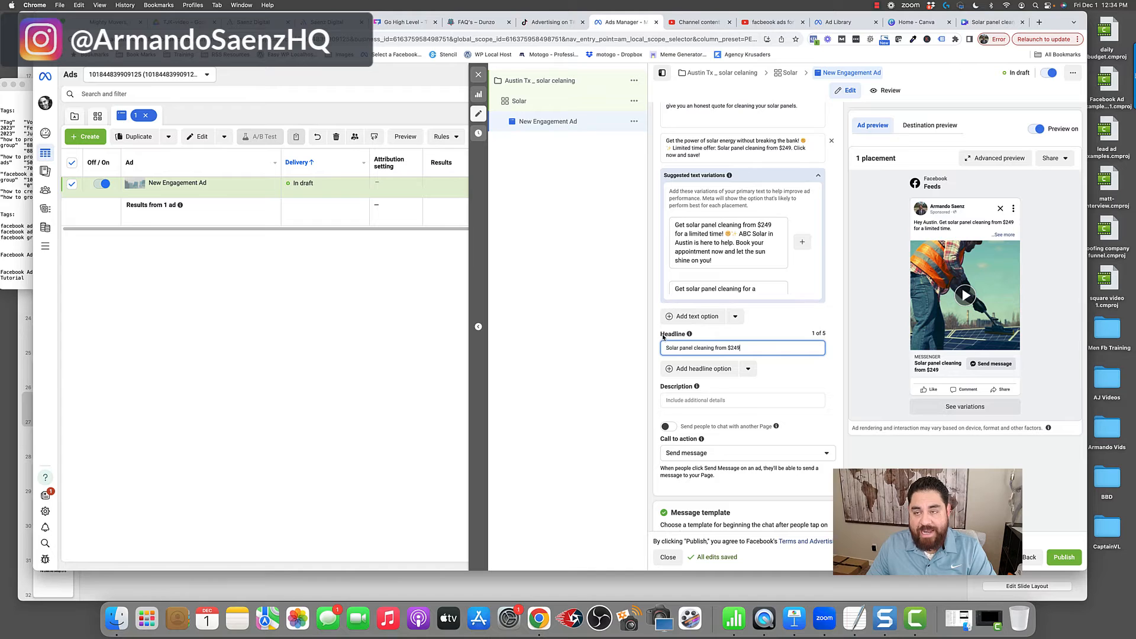
pyautogui.moveTo(661, 336); pyautogui.dragTo(690, 335)
pyautogui.click(697, 347)
pyautogui.scroll(-1, 697, 347)
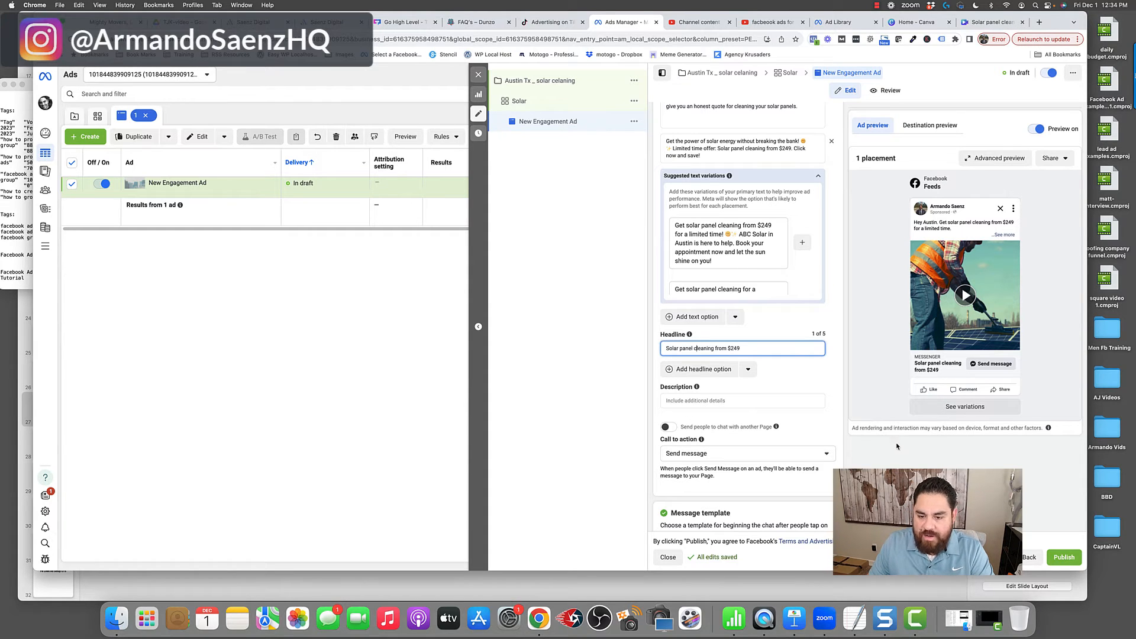
pyautogui.scroll(-2, 733, 467)
pyautogui.click(822, 408)
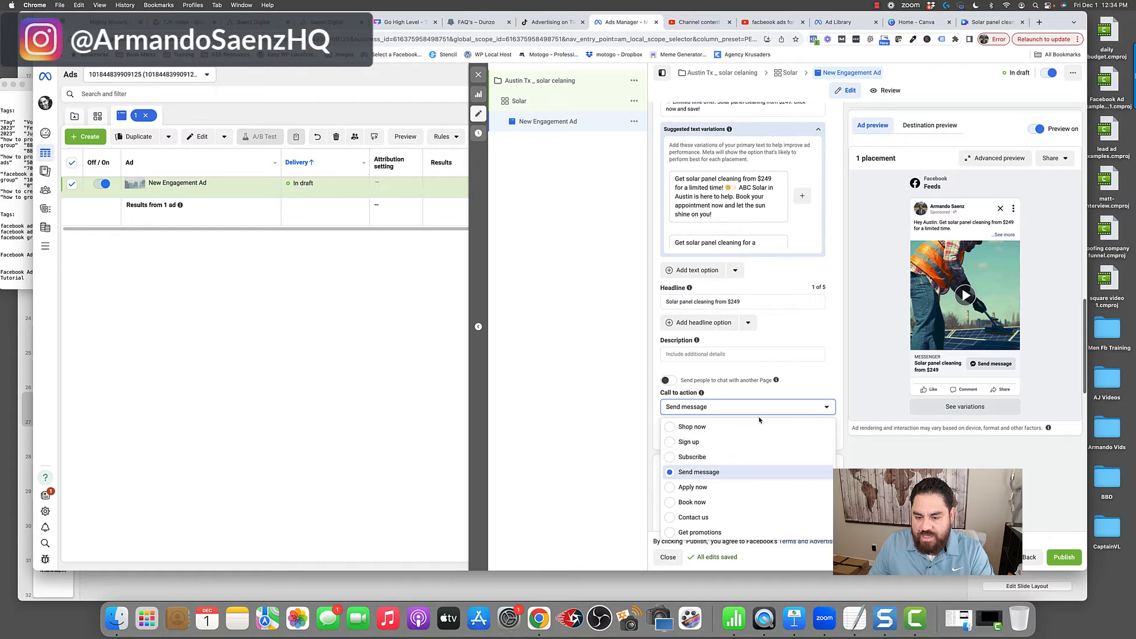
pyautogui.scroll(-5, 672, 474)
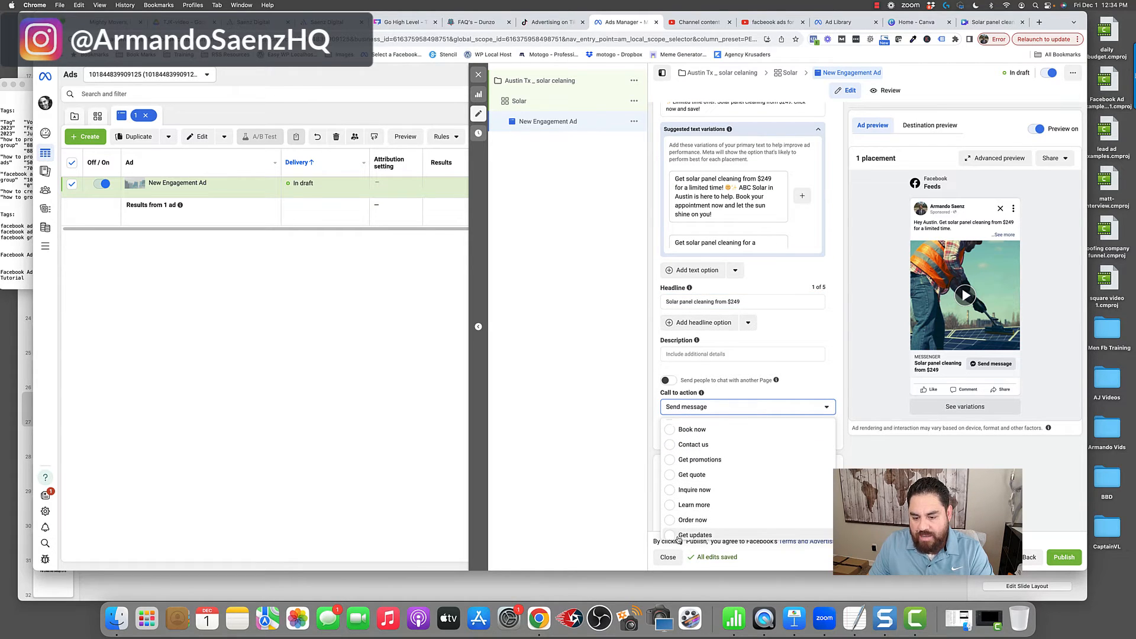
pyautogui.scroll(-1, 676, 532)
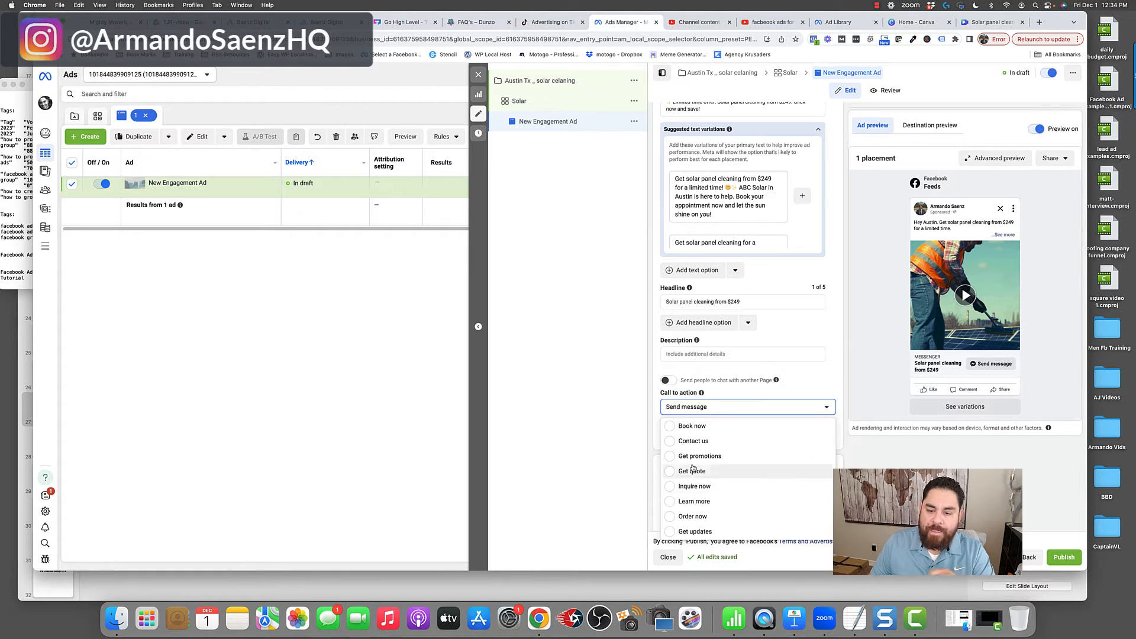
pyautogui.click(728, 391)
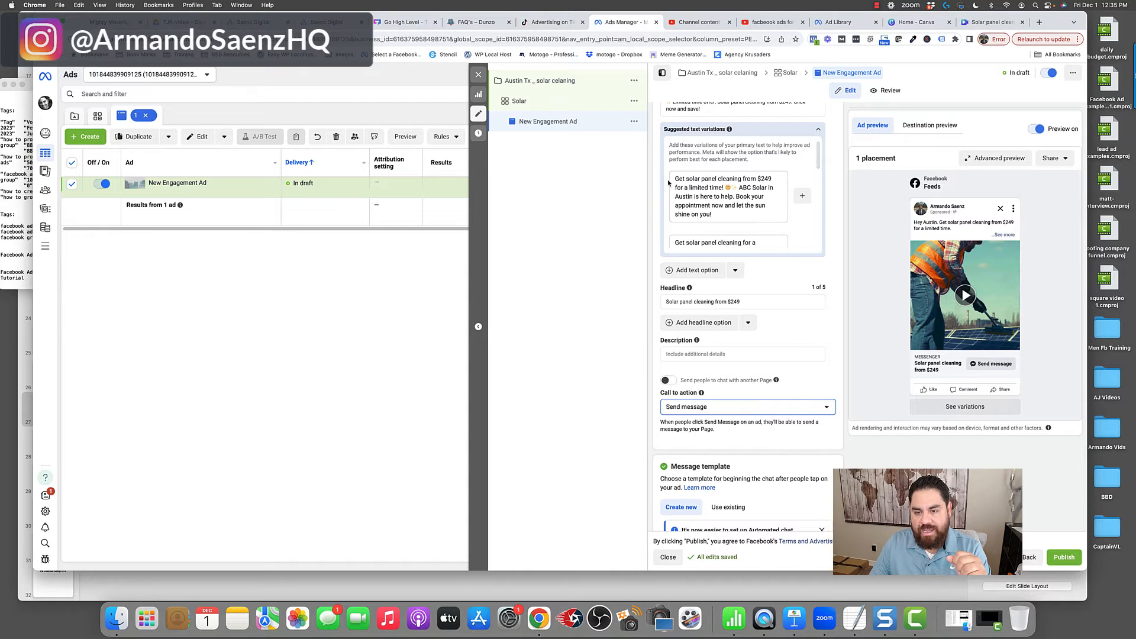
pyautogui.scroll(4, 709, 161)
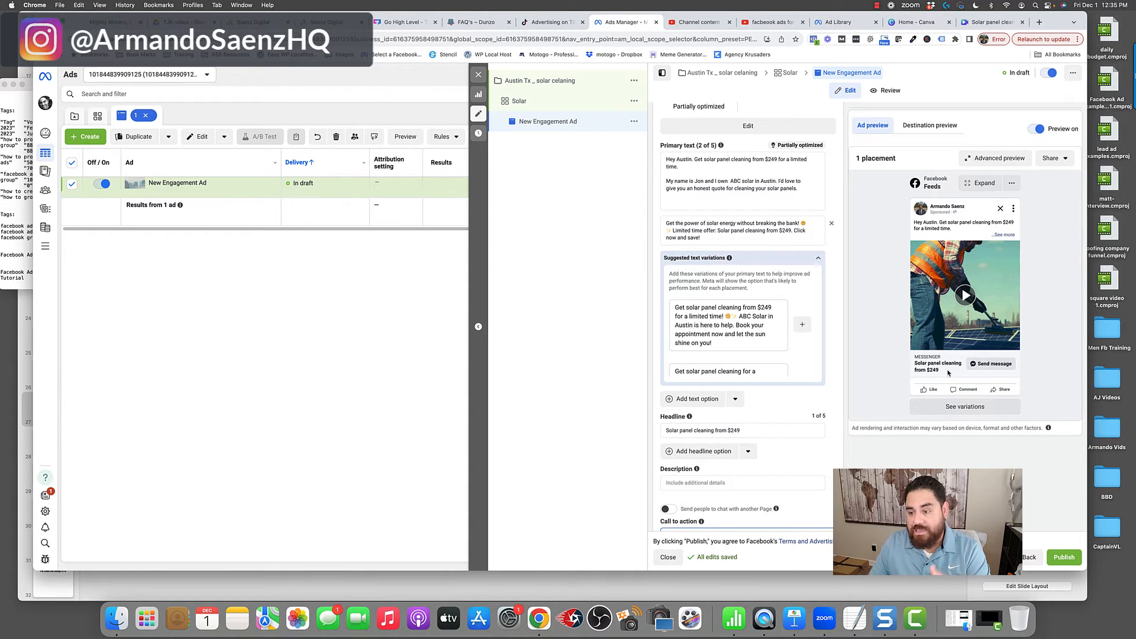
# - Edit the Start conversations greeting to read "Are you interested in a solar panel cleaning quote? If so let me know below." after the first-name placeholder
pyautogui.scroll(-10, 673, 242)
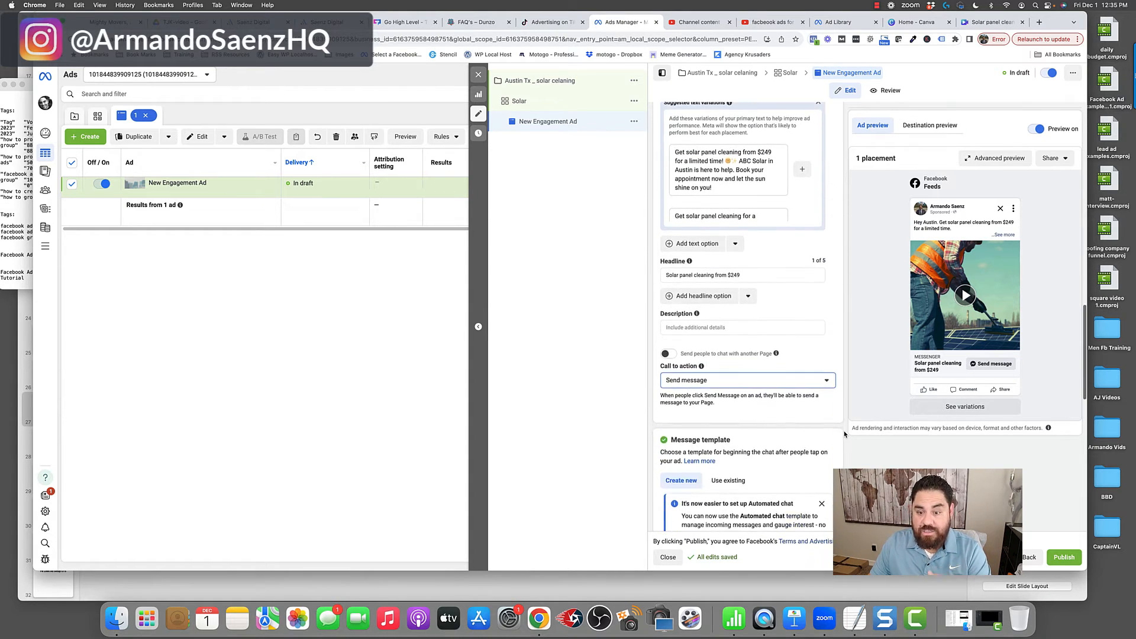
pyautogui.click(672, 184)
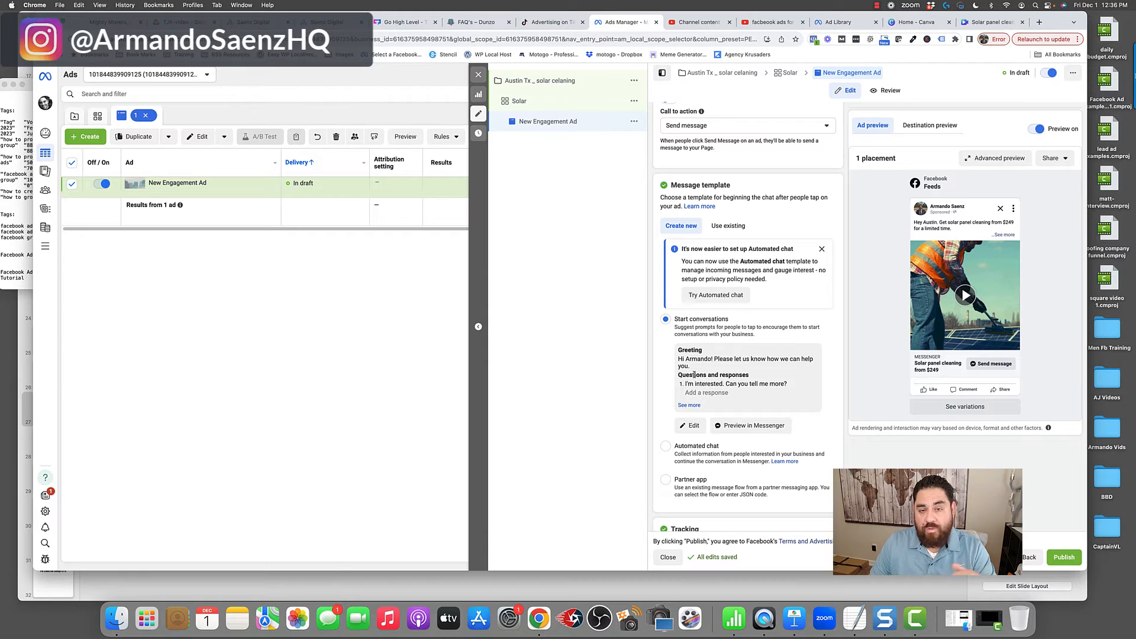
pyautogui.click(692, 427)
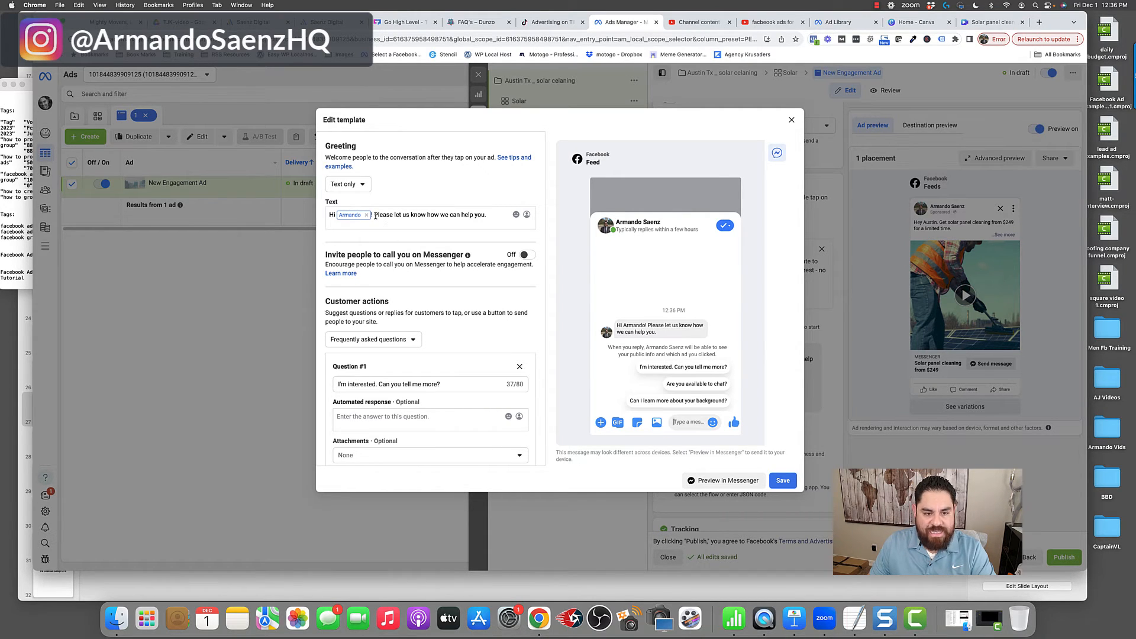
pyautogui.moveTo(375, 215); pyautogui.dragTo(493, 215)
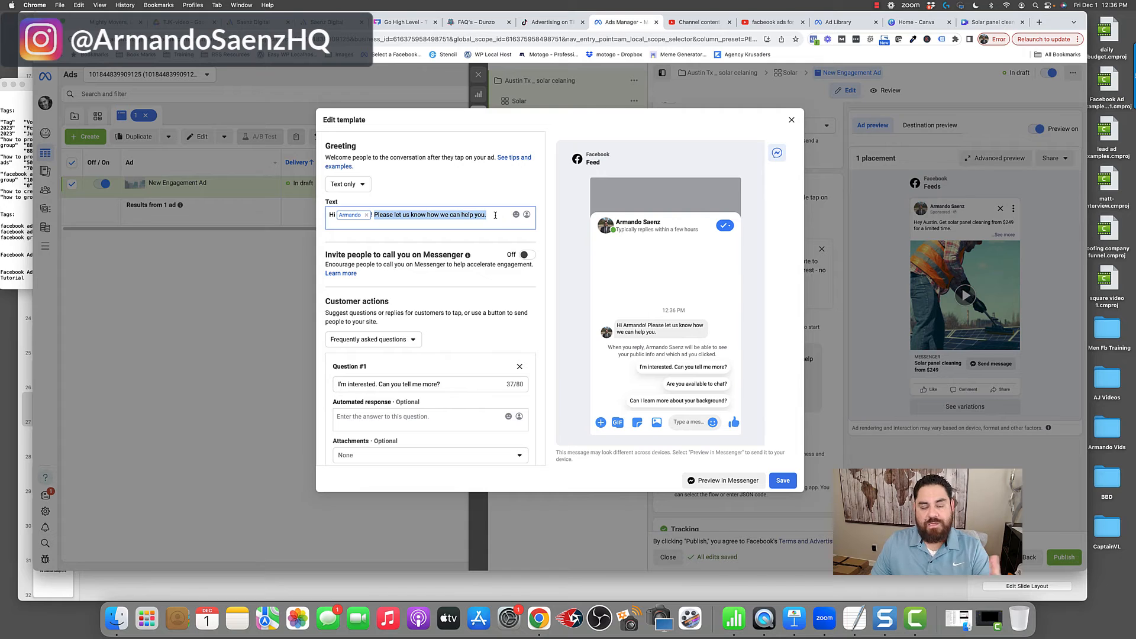
pyautogui.write('Ar')
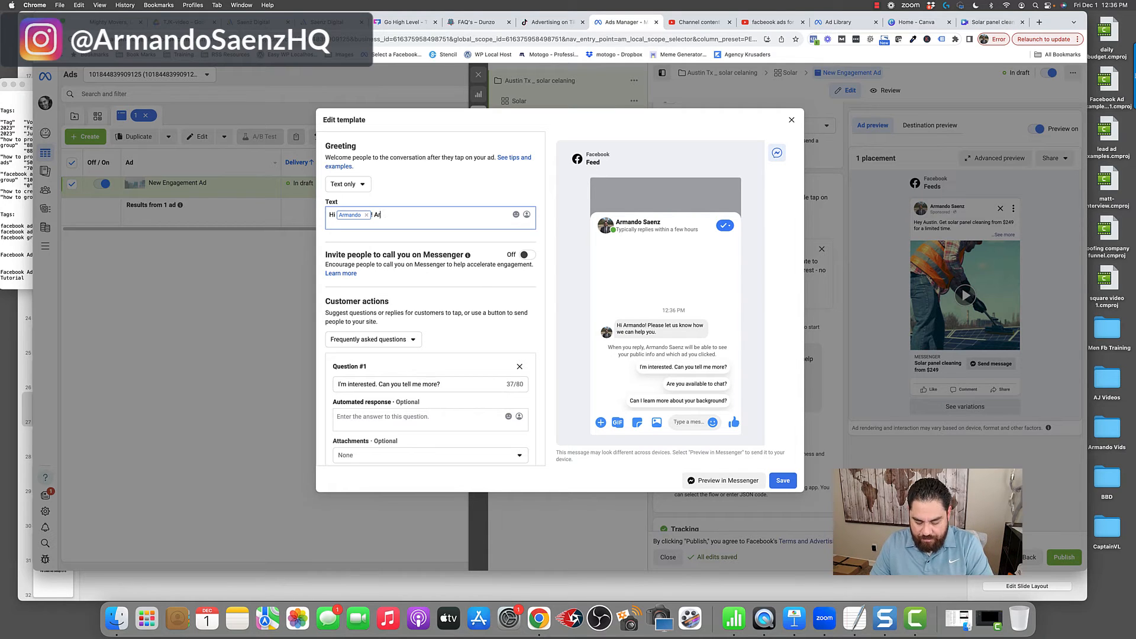
pyautogui.write('e you interested in a solar p')
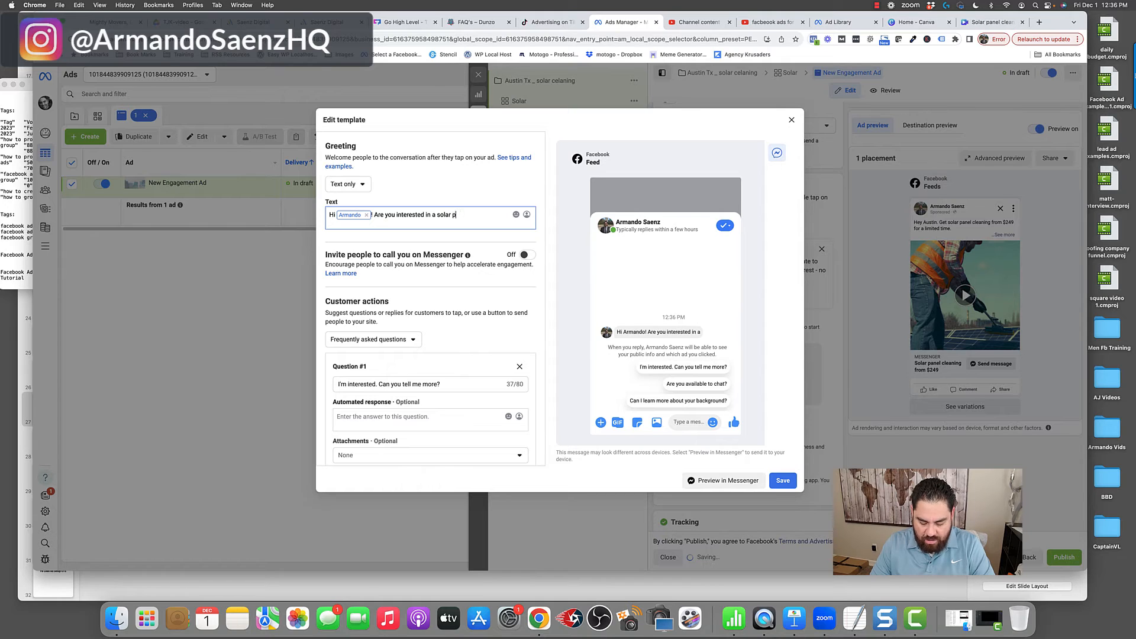
pyautogui.write('anel cleaning quote? I')
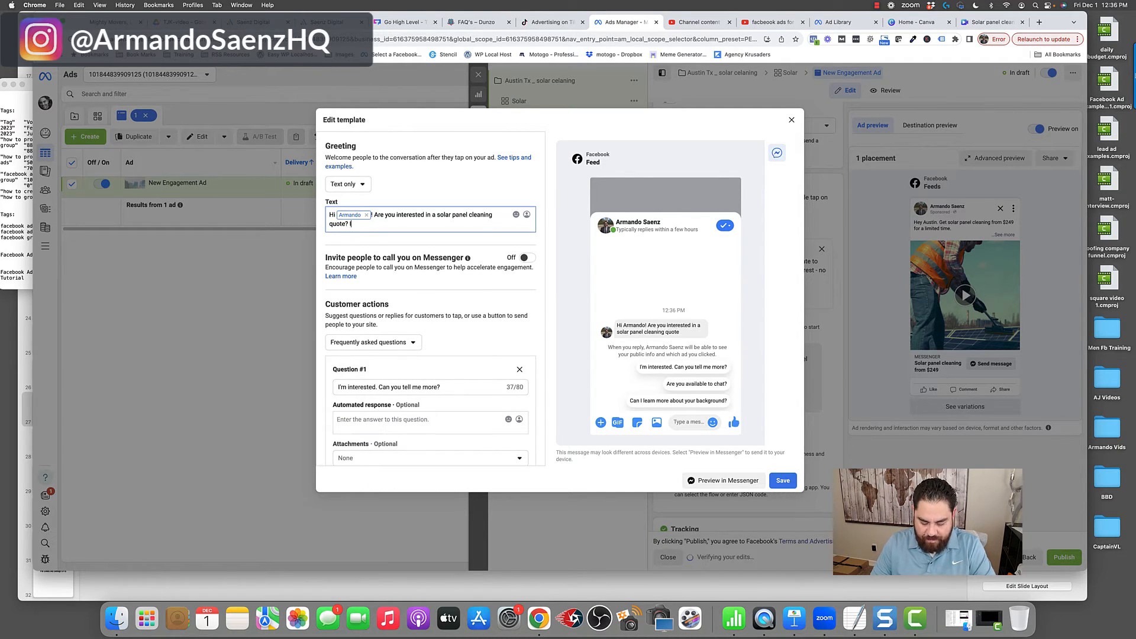
pyautogui.write('f so let me know bef')
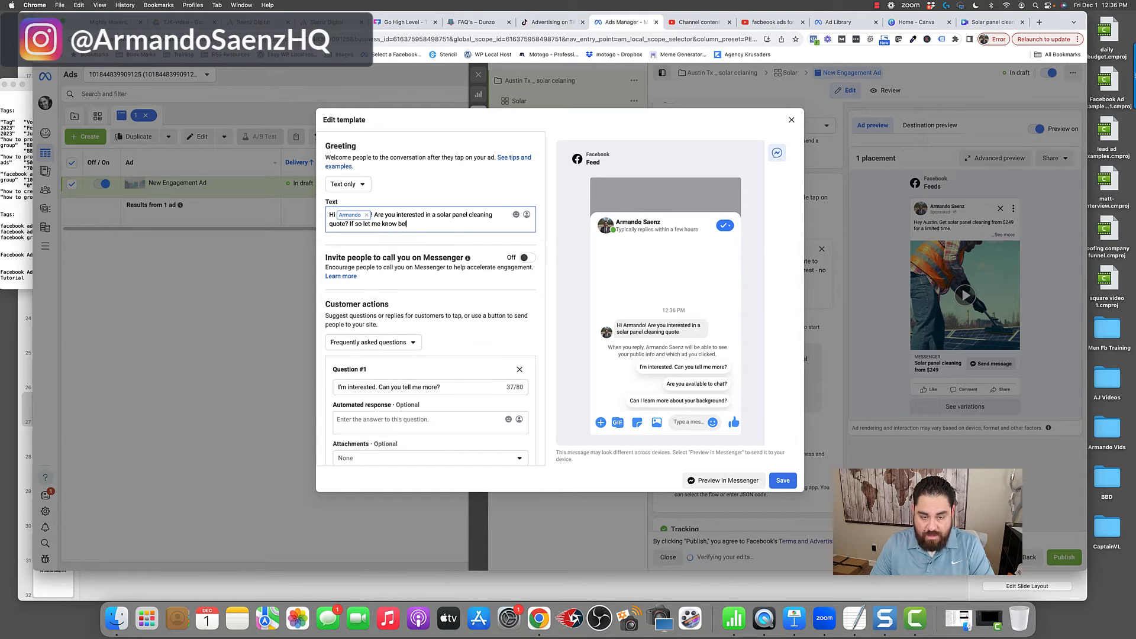
pyautogui.press('BackSpace')
pyautogui.write('low.')
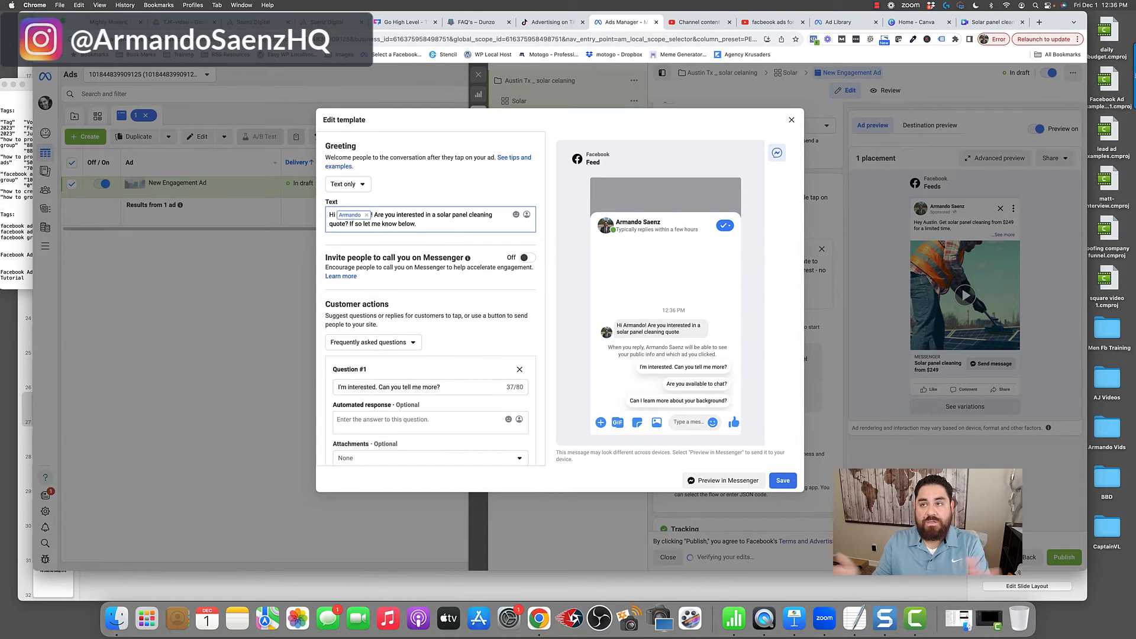
# - Set the message template's customer actions to None and save the template
pyautogui.click(519, 369)
pyautogui.click(414, 345)
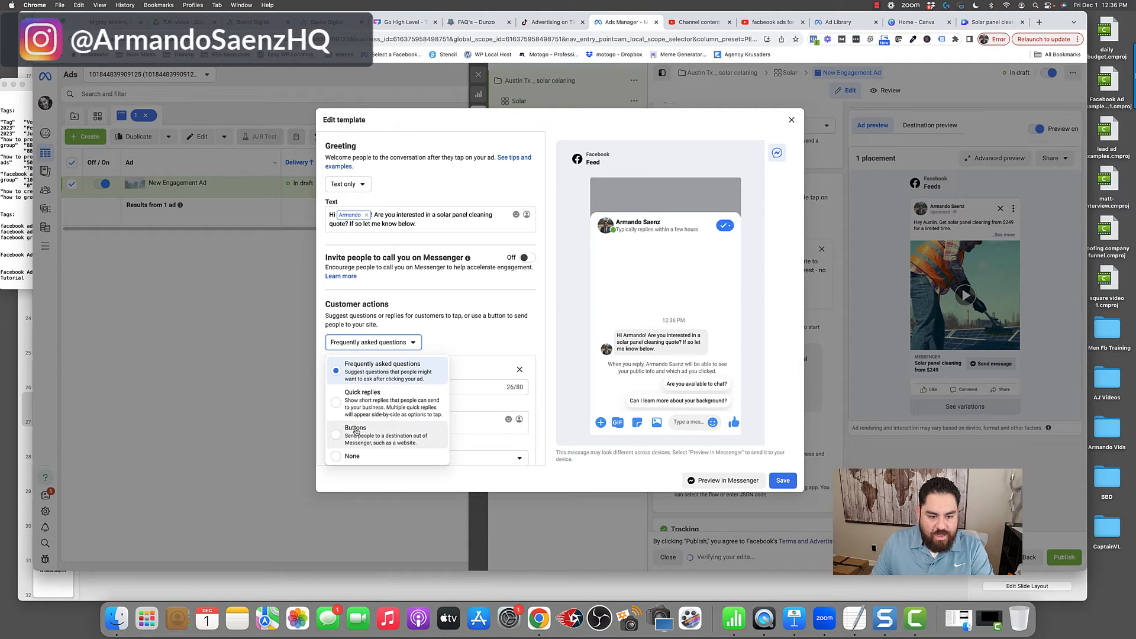
pyautogui.click(367, 457)
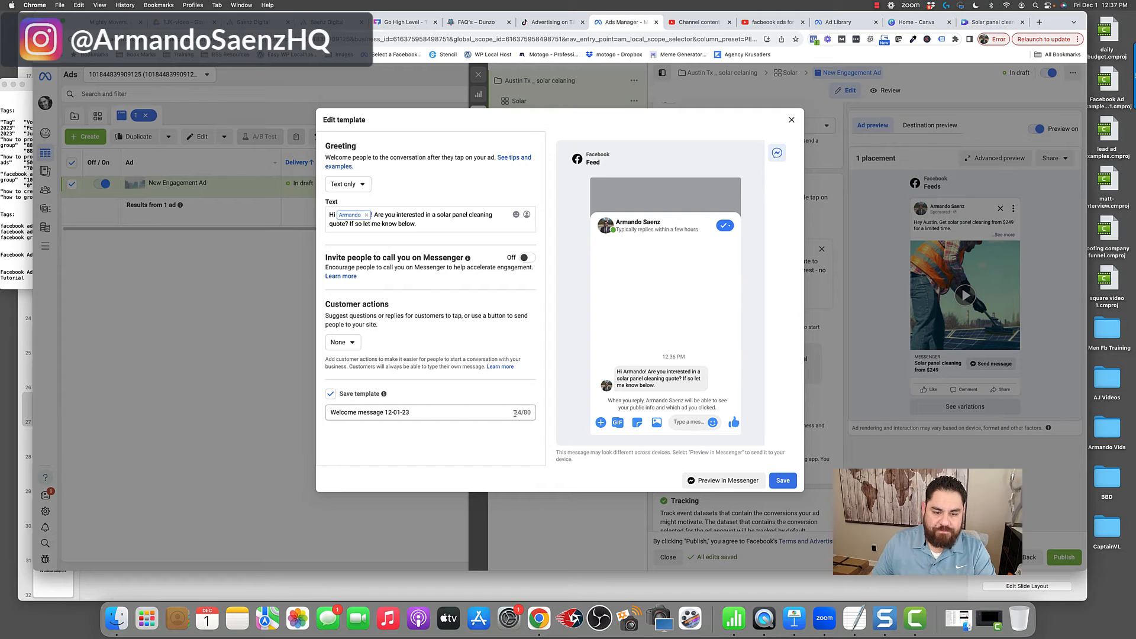
pyautogui.moveTo(515, 413); pyautogui.dragTo(258, 421)
pyautogui.click(775, 479)
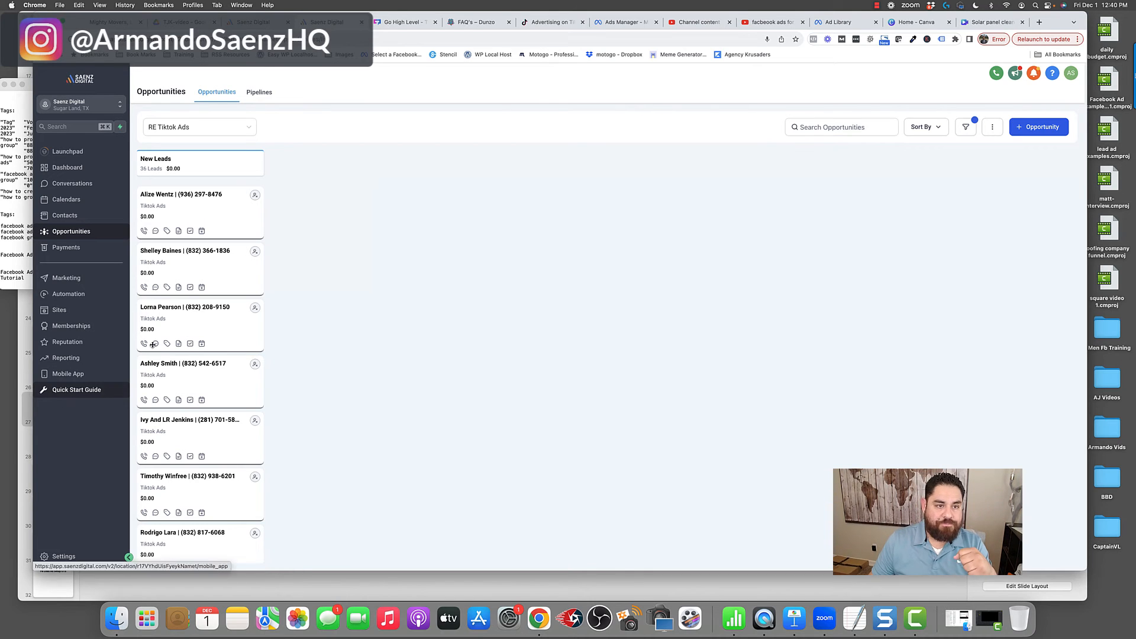
# - Switch to the CRM's Facebook Messenger workflow and examine its customer-replied trigger, empty-tags condition and follow-up actions
pyautogui.click(255, 22)
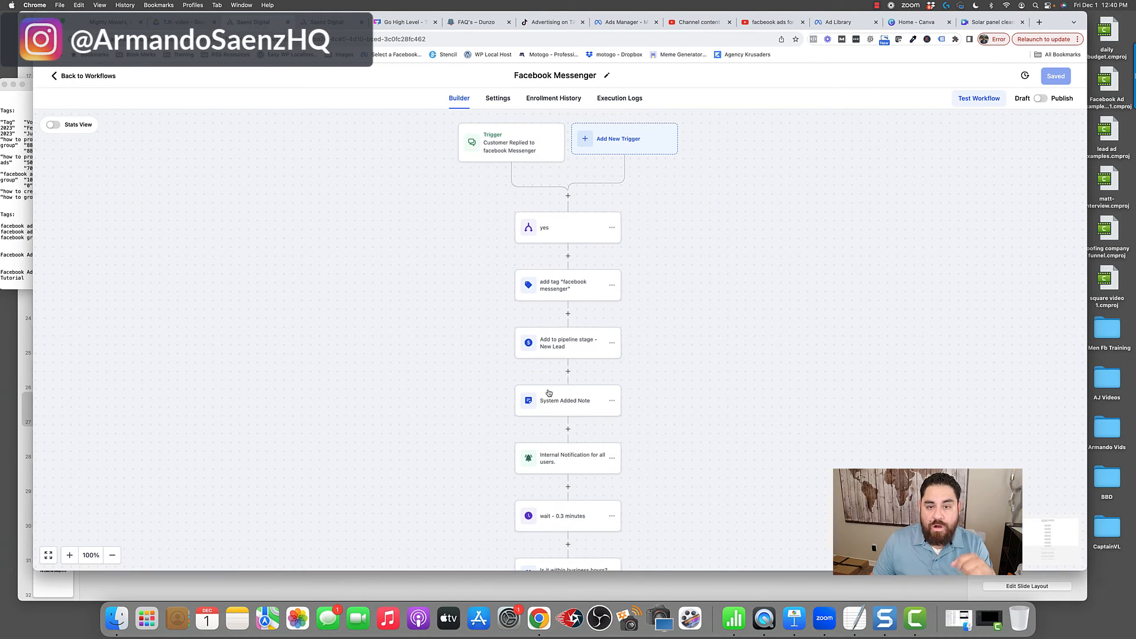
pyautogui.click(502, 149)
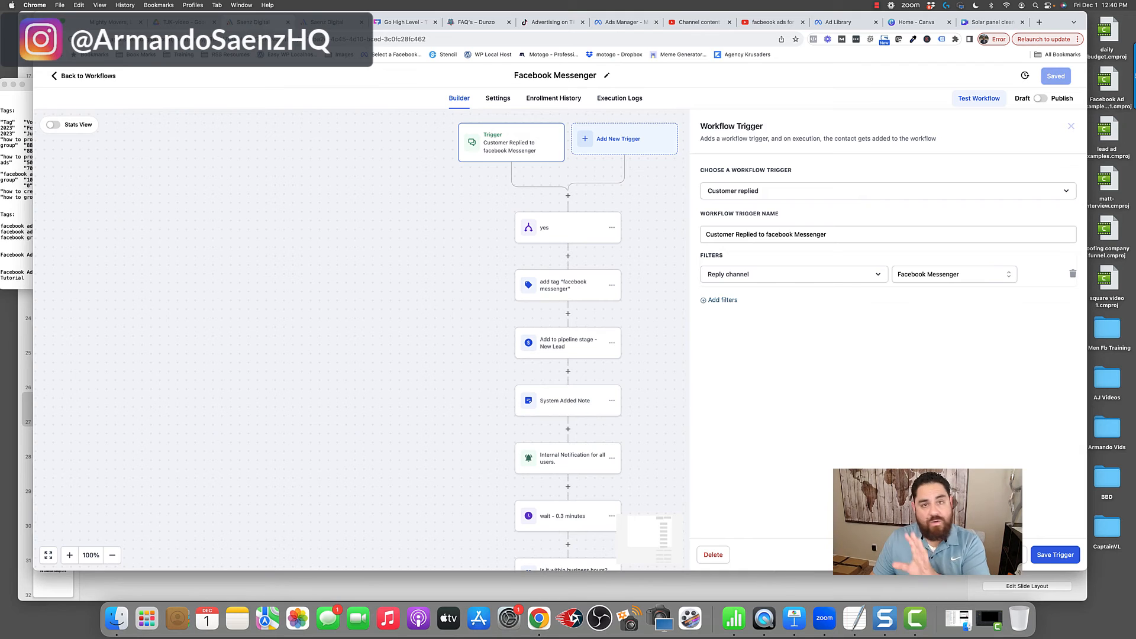
pyautogui.click(1006, 555)
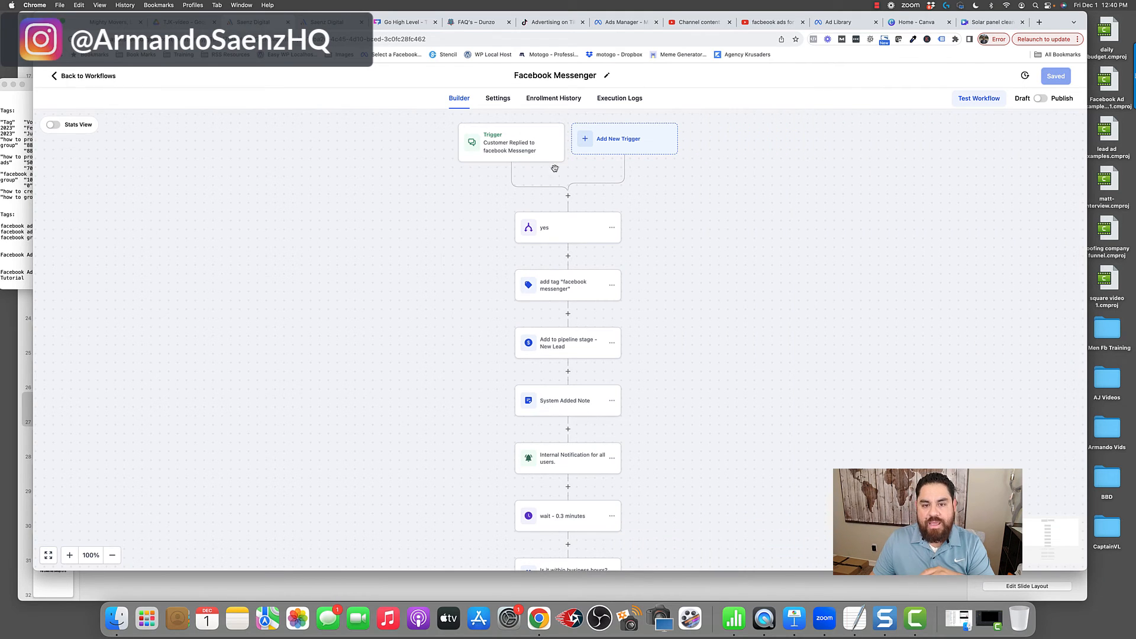
pyautogui.click(563, 229)
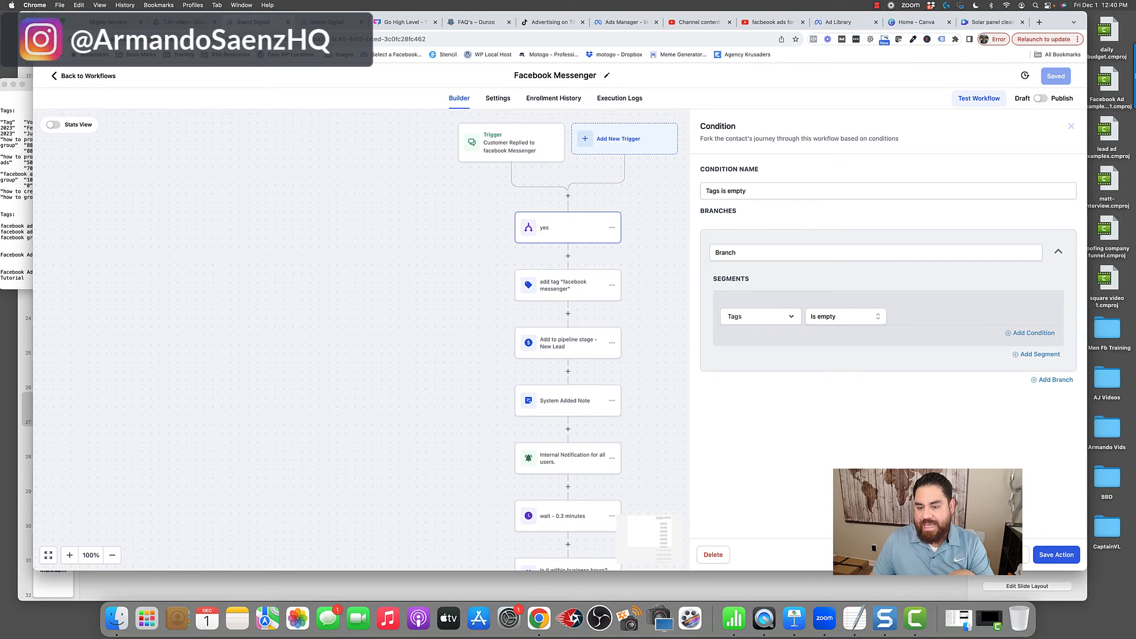
pyautogui.click(1007, 556)
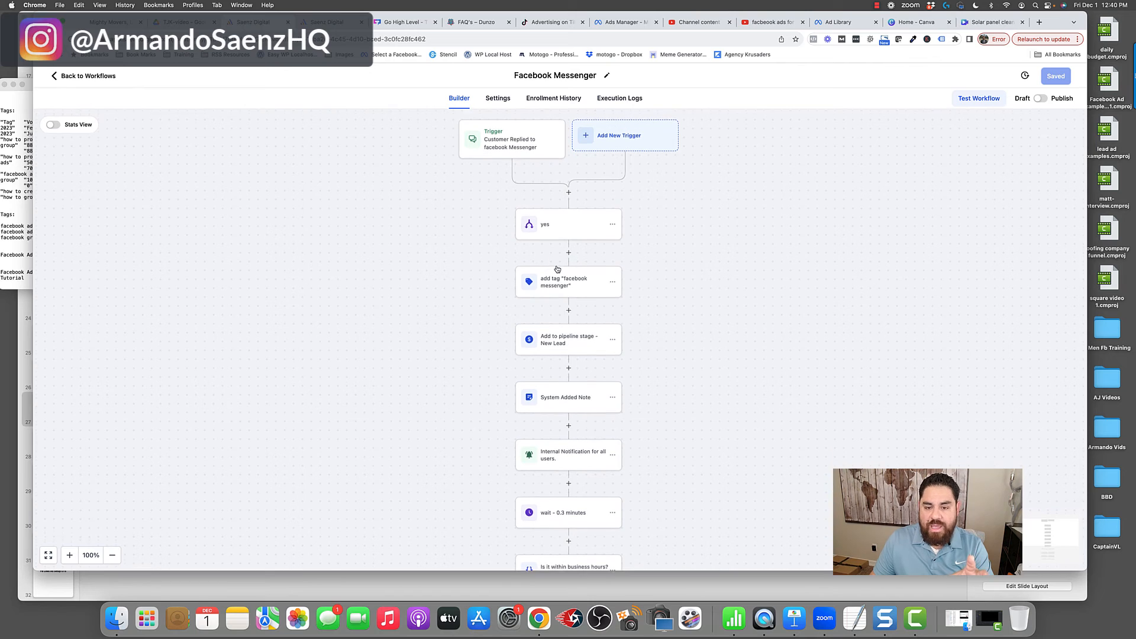
pyautogui.scroll(-2, 557, 265)
pyautogui.click(563, 267)
pyautogui.click(570, 315)
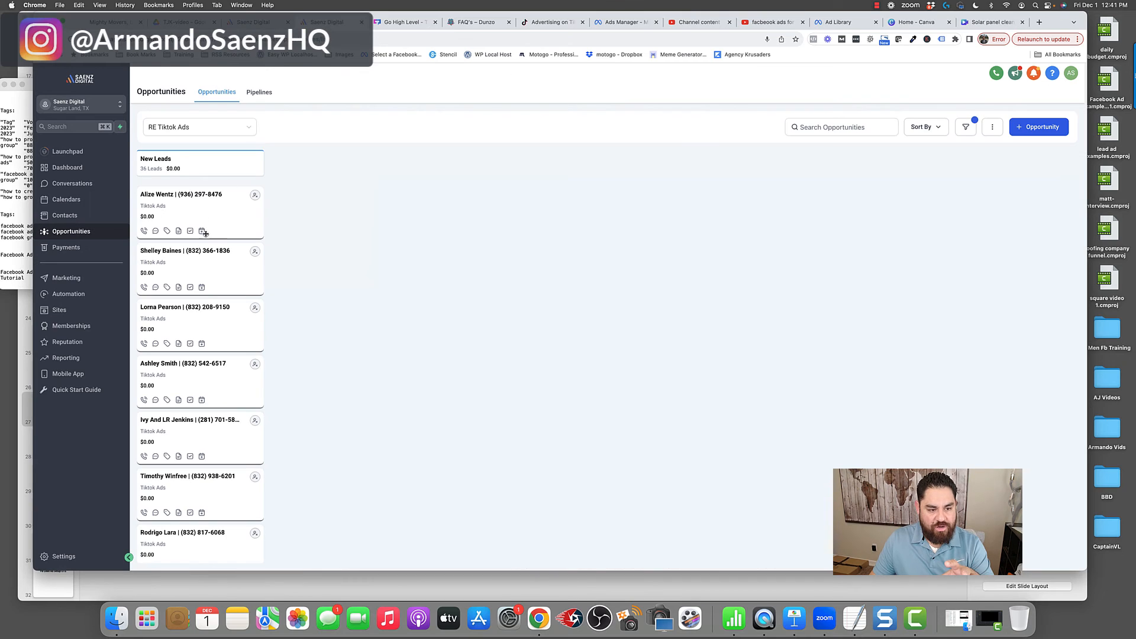
# - Display the Moving Leads pipeline on the opportunities board, followed by the Saenz Digital pipeline, to examine their lead stages
pyautogui.click(233, 128)
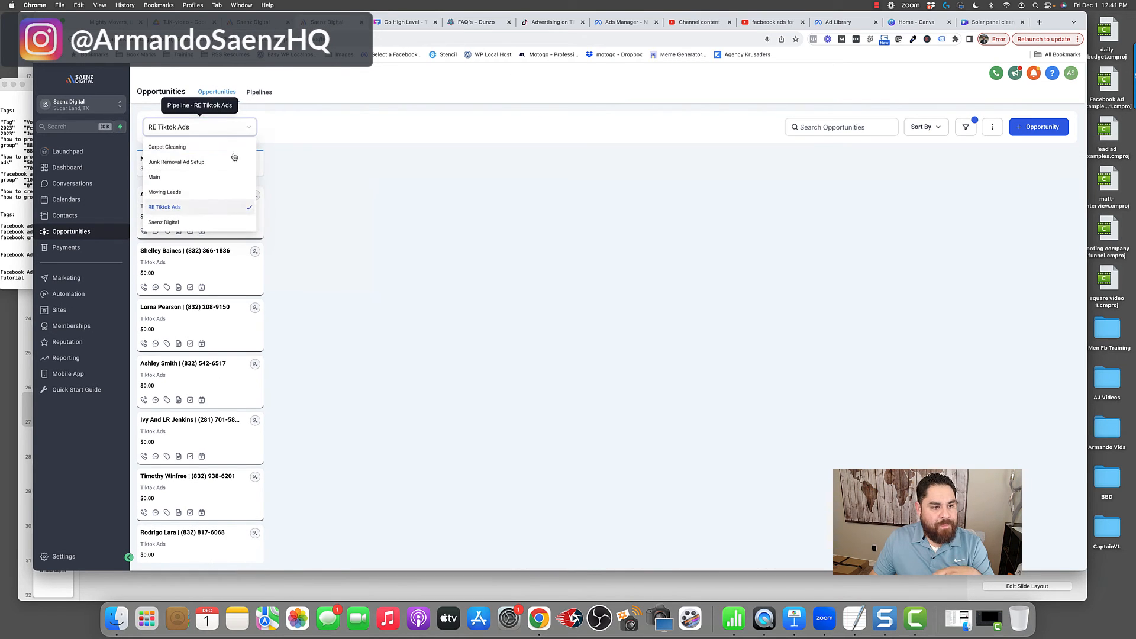
pyautogui.click(173, 192)
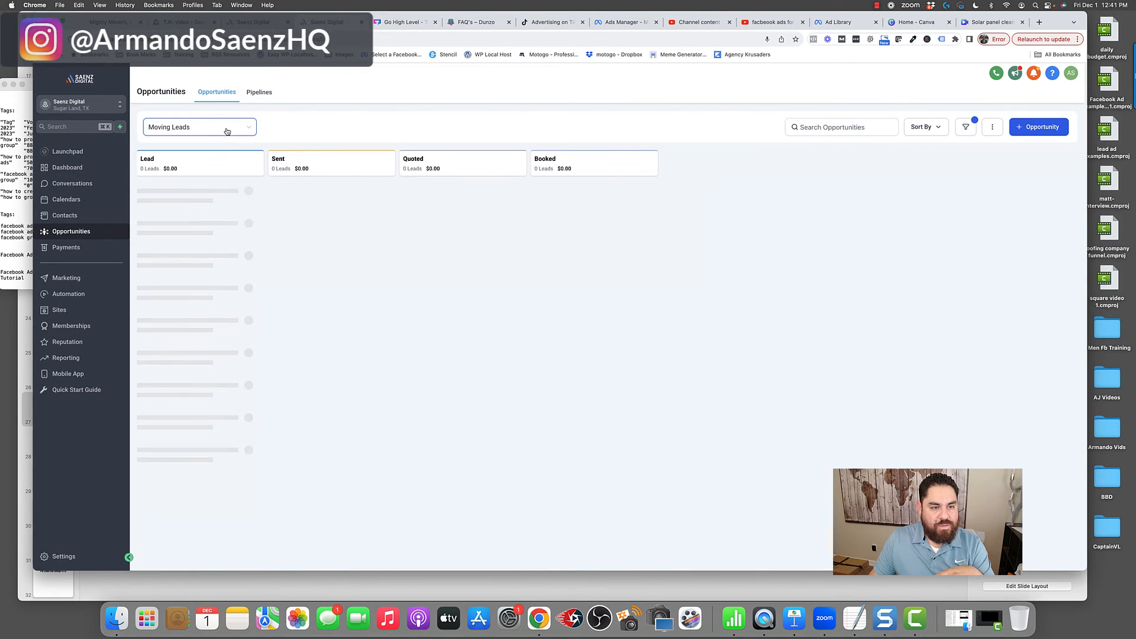
pyautogui.click(227, 129)
pyautogui.click(170, 220)
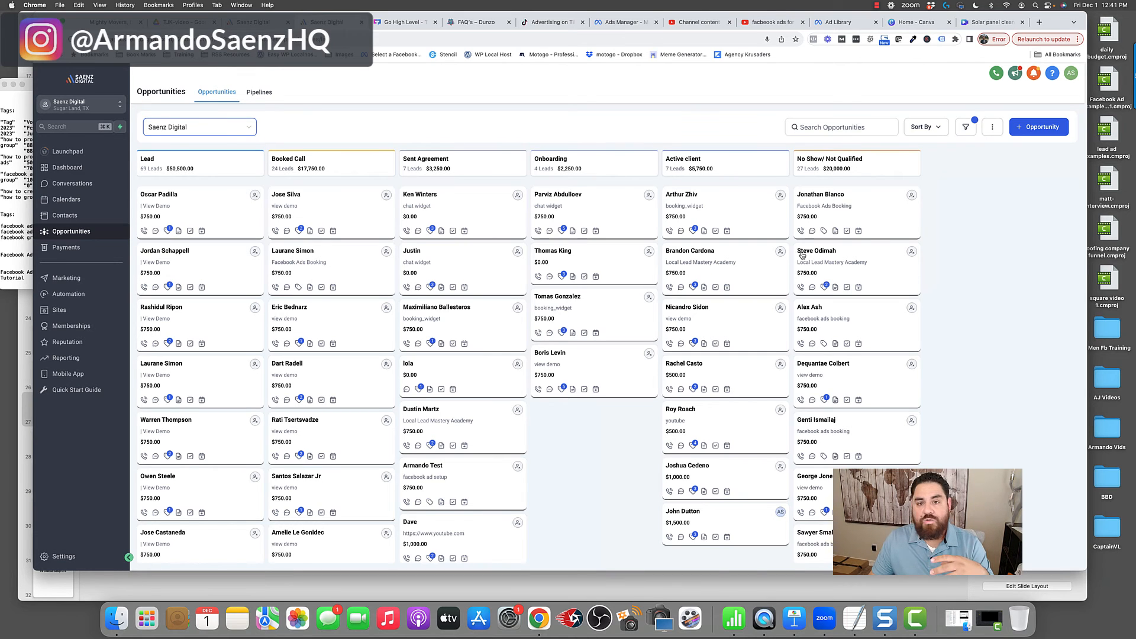
# - Return to the Facebook Messenger workflow and examine the System Added Note text and the internal notification for all users
pyautogui.click(266, 25)
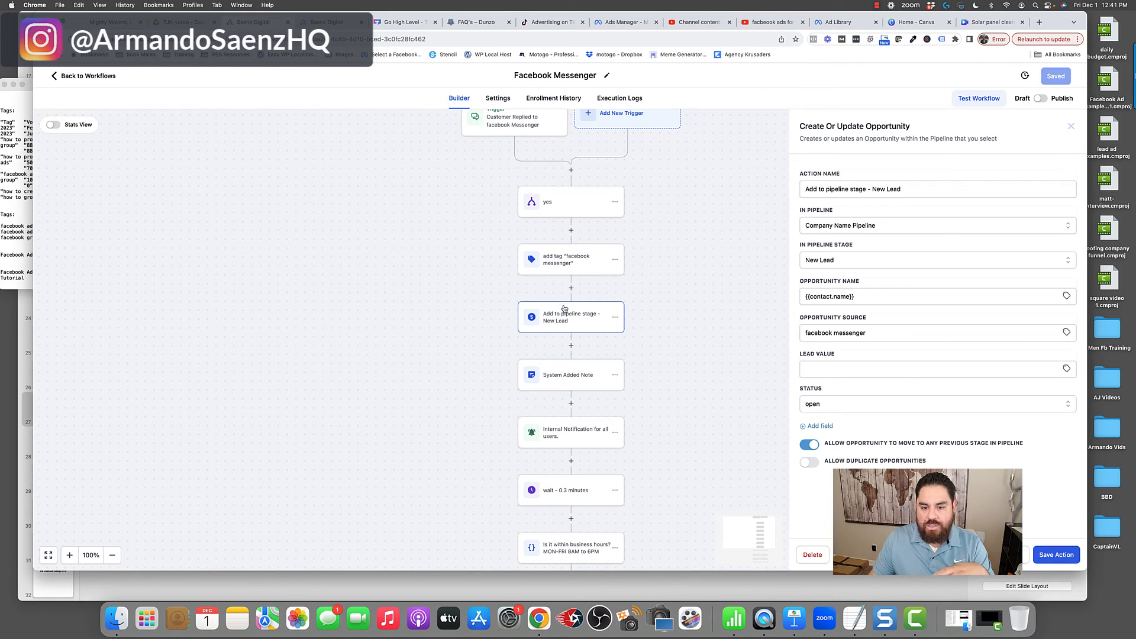
pyautogui.click(571, 374)
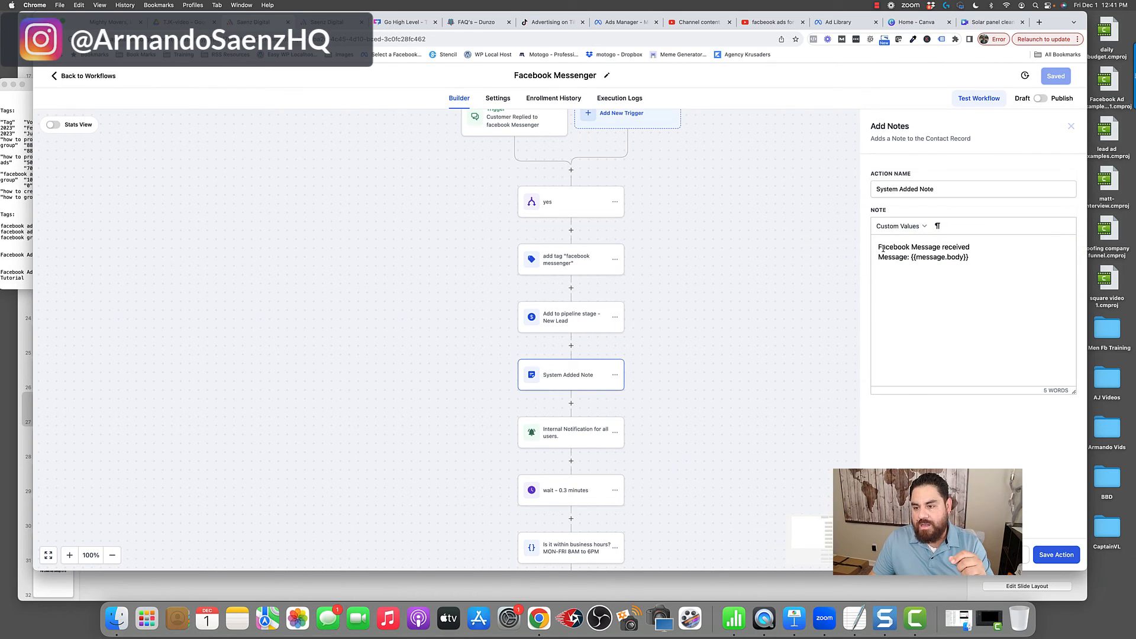
pyautogui.moveTo(879, 247); pyautogui.dragTo(971, 259)
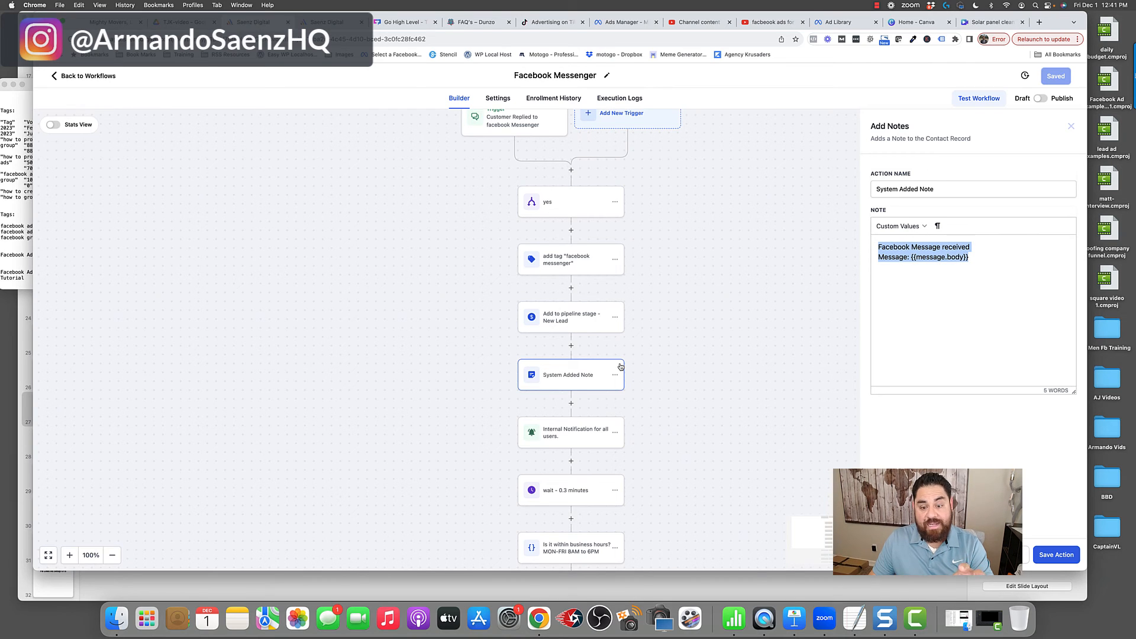
pyautogui.scroll(-2, 618, 361)
pyautogui.click(584, 397)
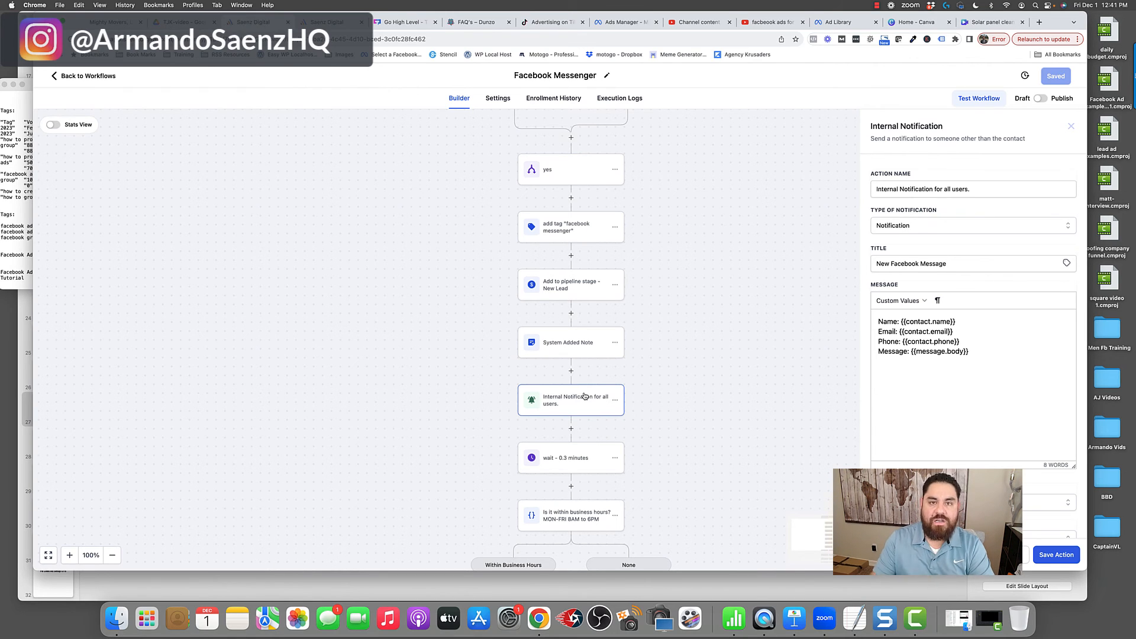
# - Examine the workflow's wait action, including its time delay and resume window, and close it without changes
pyautogui.scroll(-2, 581, 409)
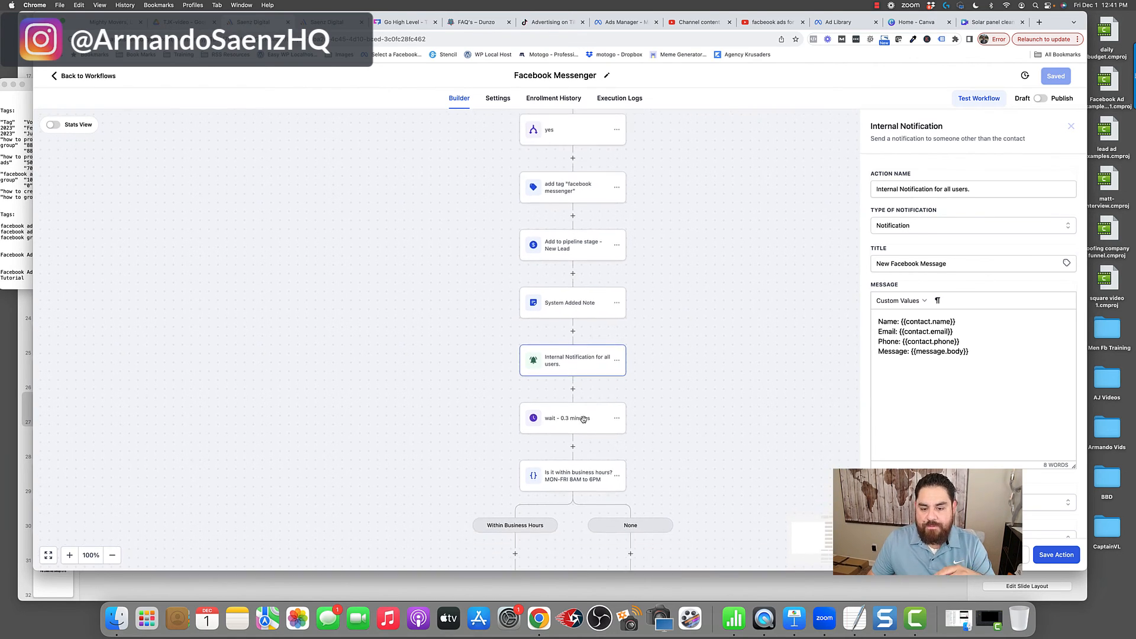
pyautogui.click(579, 416)
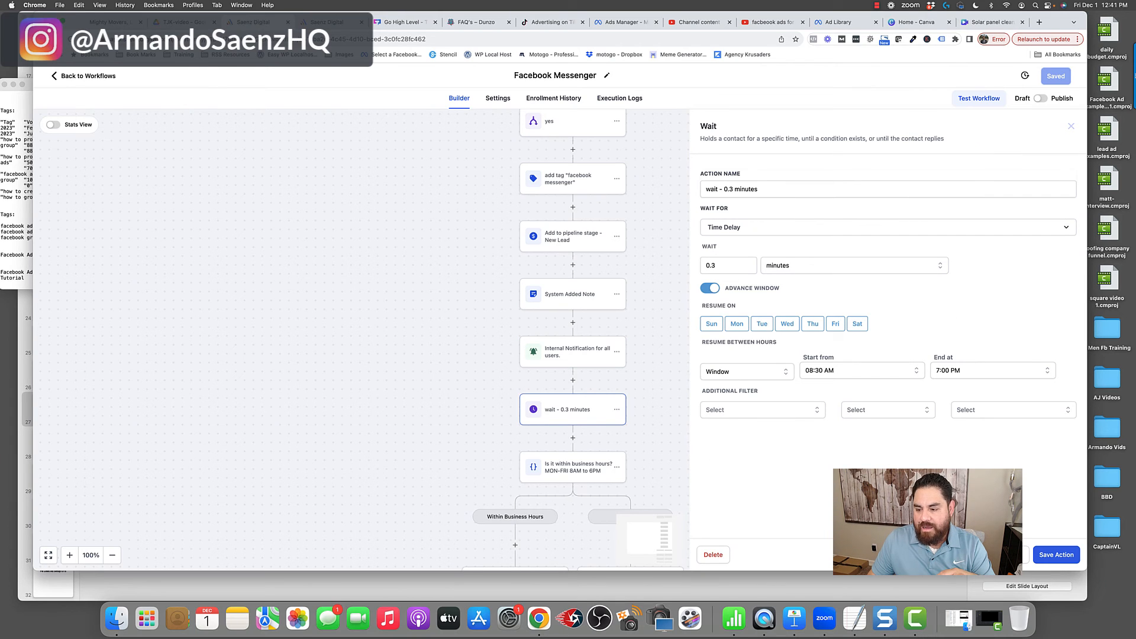
pyautogui.click(1009, 554)
pyautogui.scroll(-2, 642, 441)
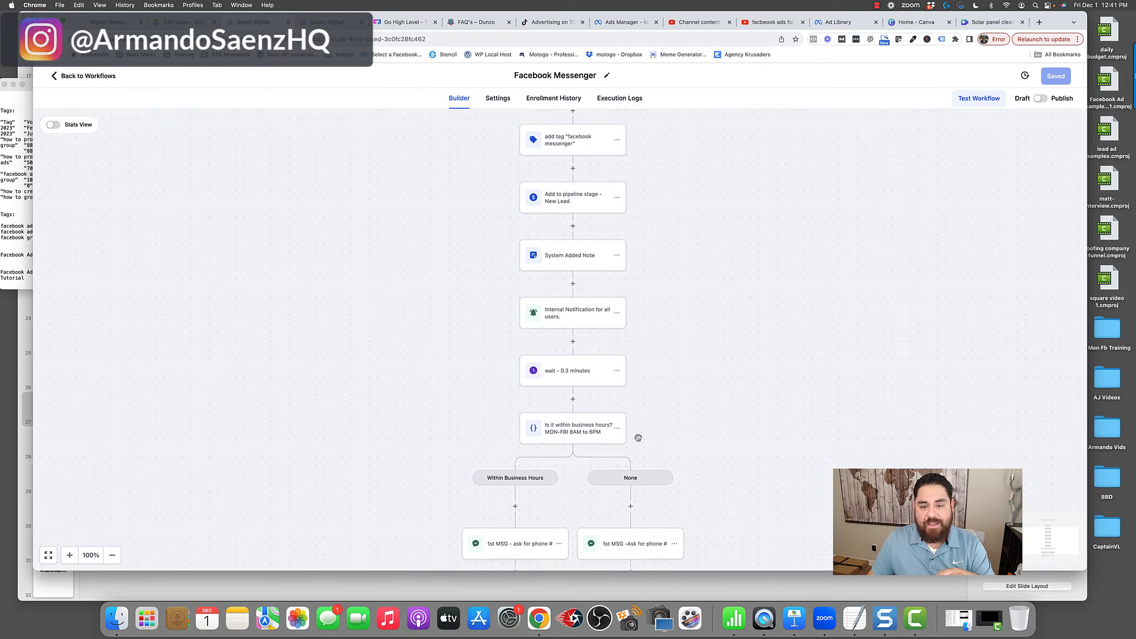
# - Examine the business-hours condition and the first phone-number request message in both the Within Business Hours and None branches
pyautogui.click(587, 416)
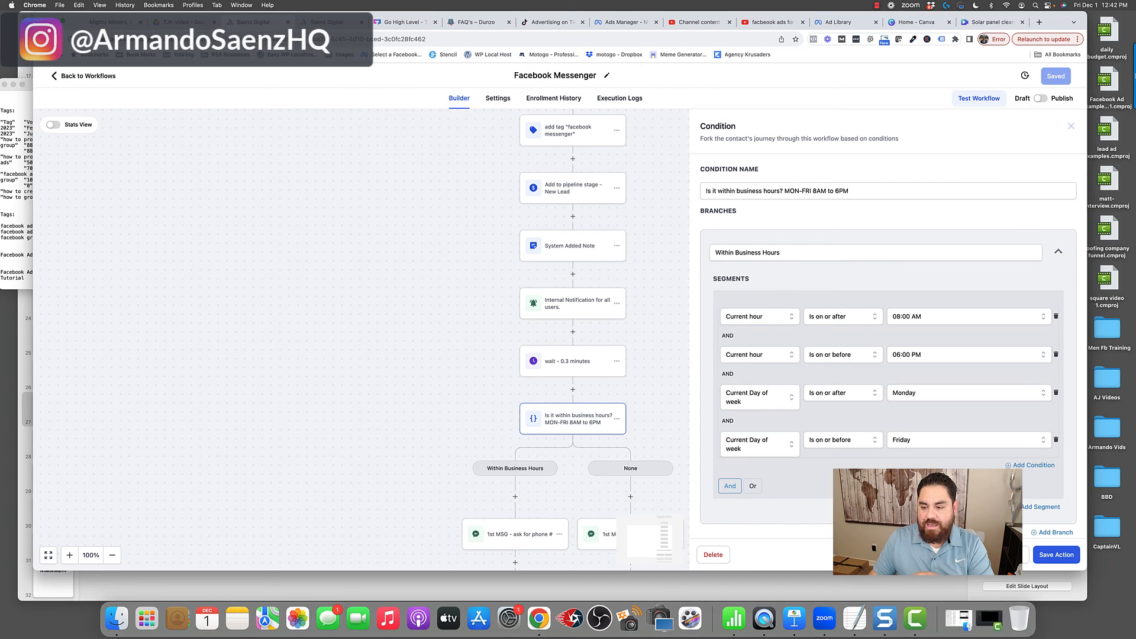
pyautogui.scroll(-4, 583, 376)
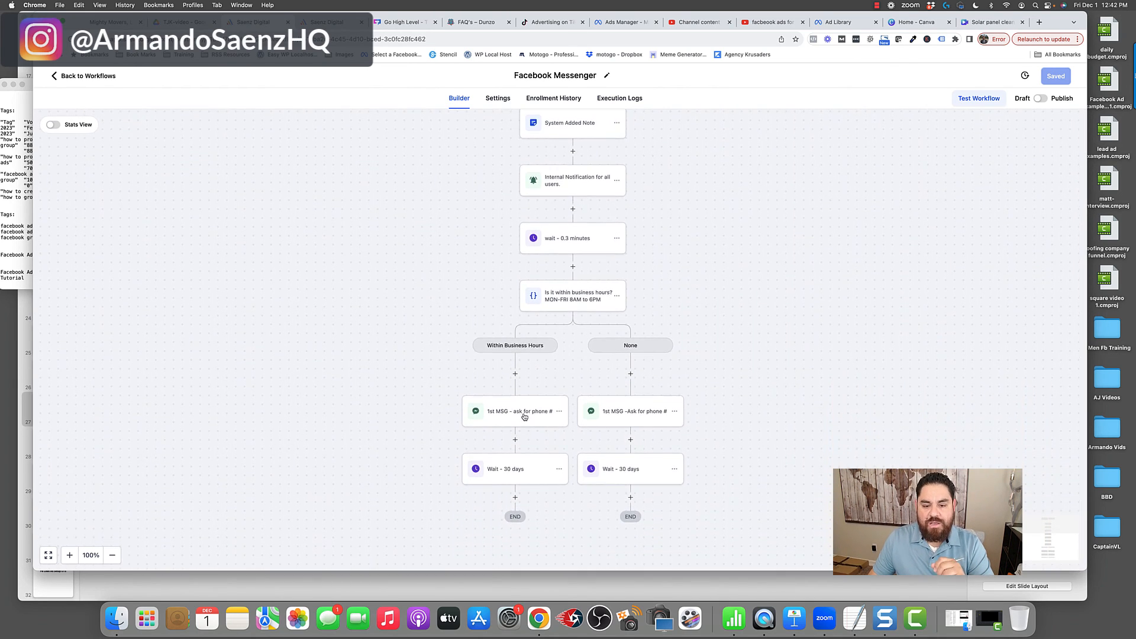
pyautogui.click(522, 414)
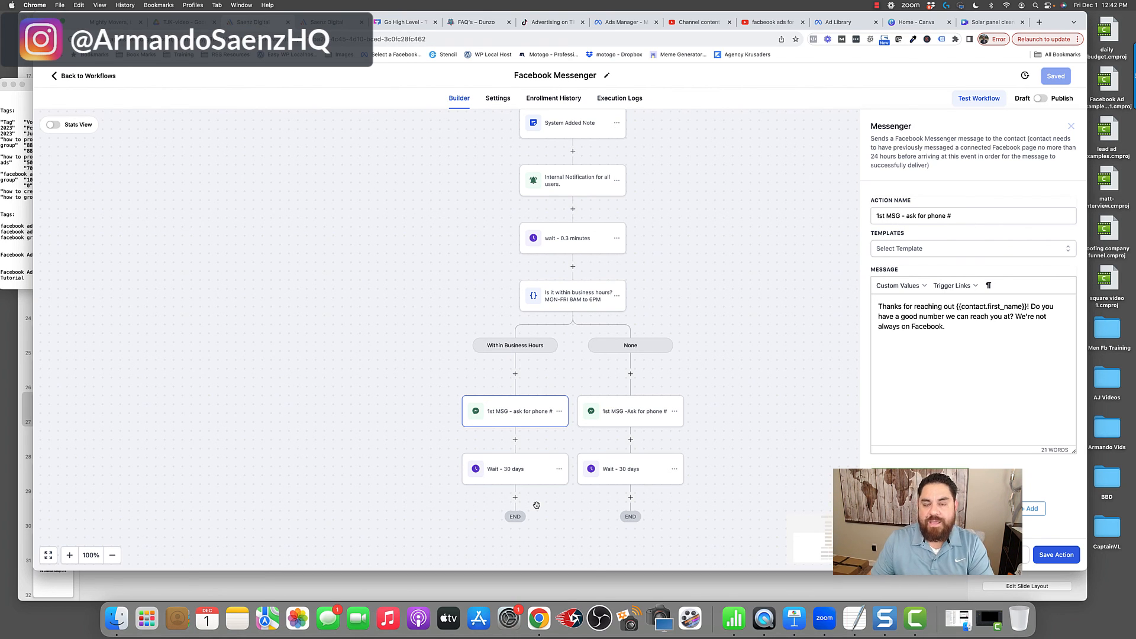
pyautogui.click(636, 419)
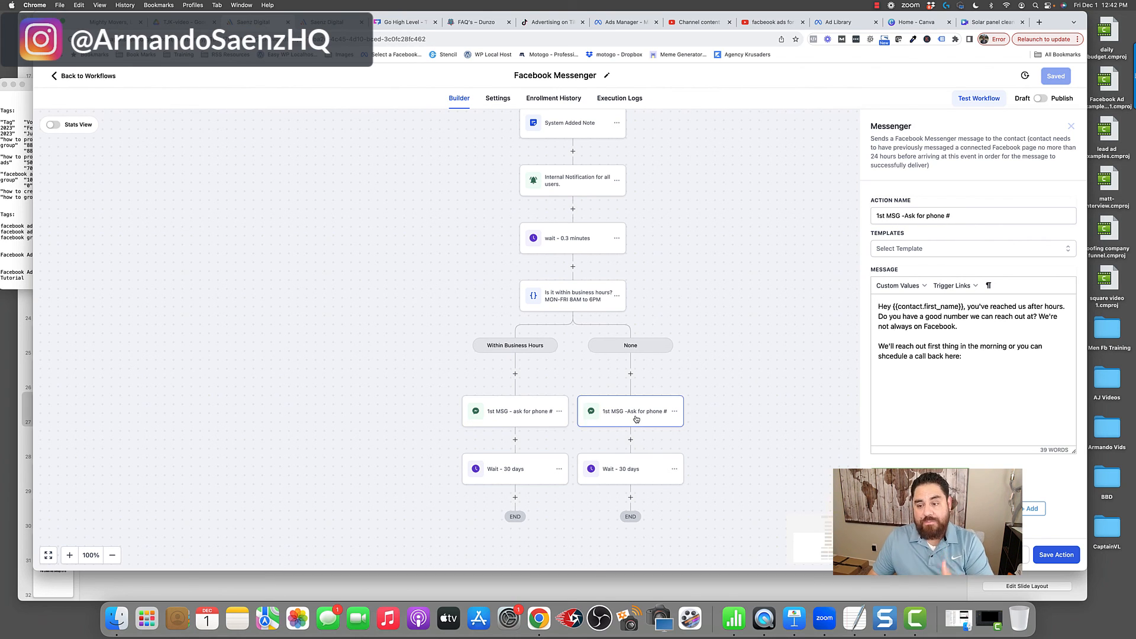